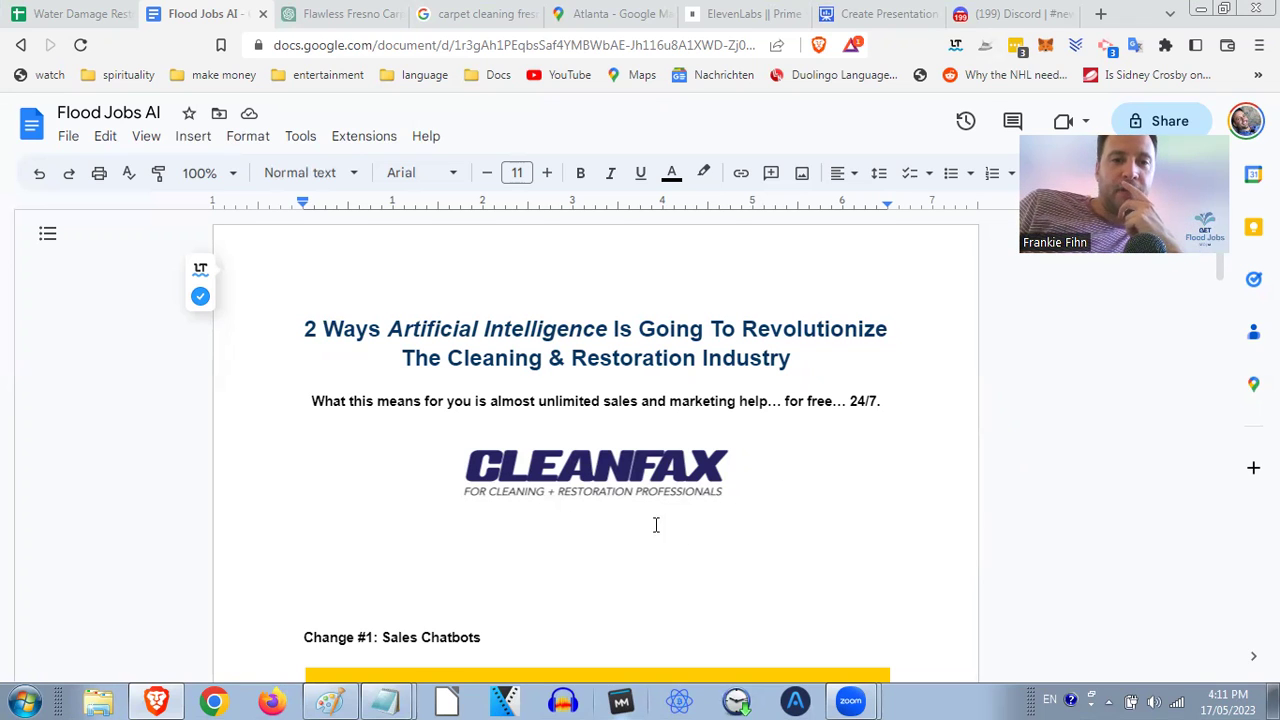
Read through the document content below the CLEANFAX logo
left_click(571, 543)
scroll(569, 546, "down", 1)
scroll(565, 545, "down", 1)
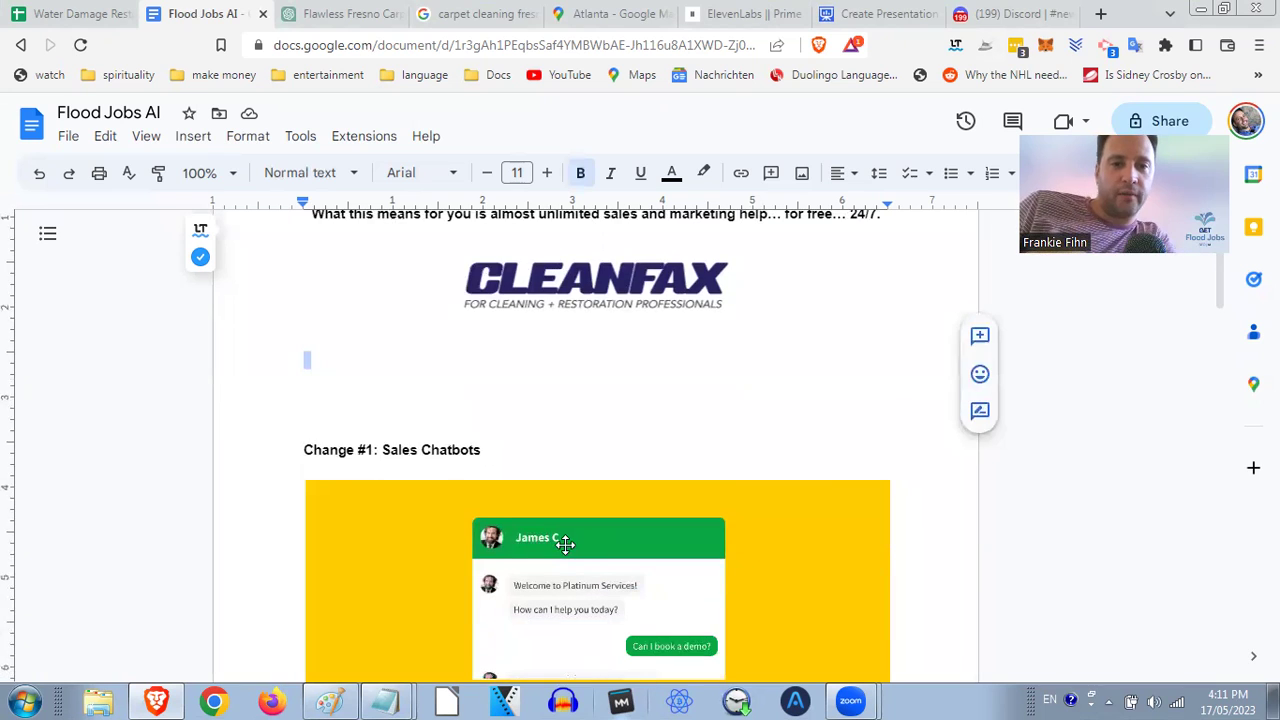
scroll(563, 543, "down", 1)
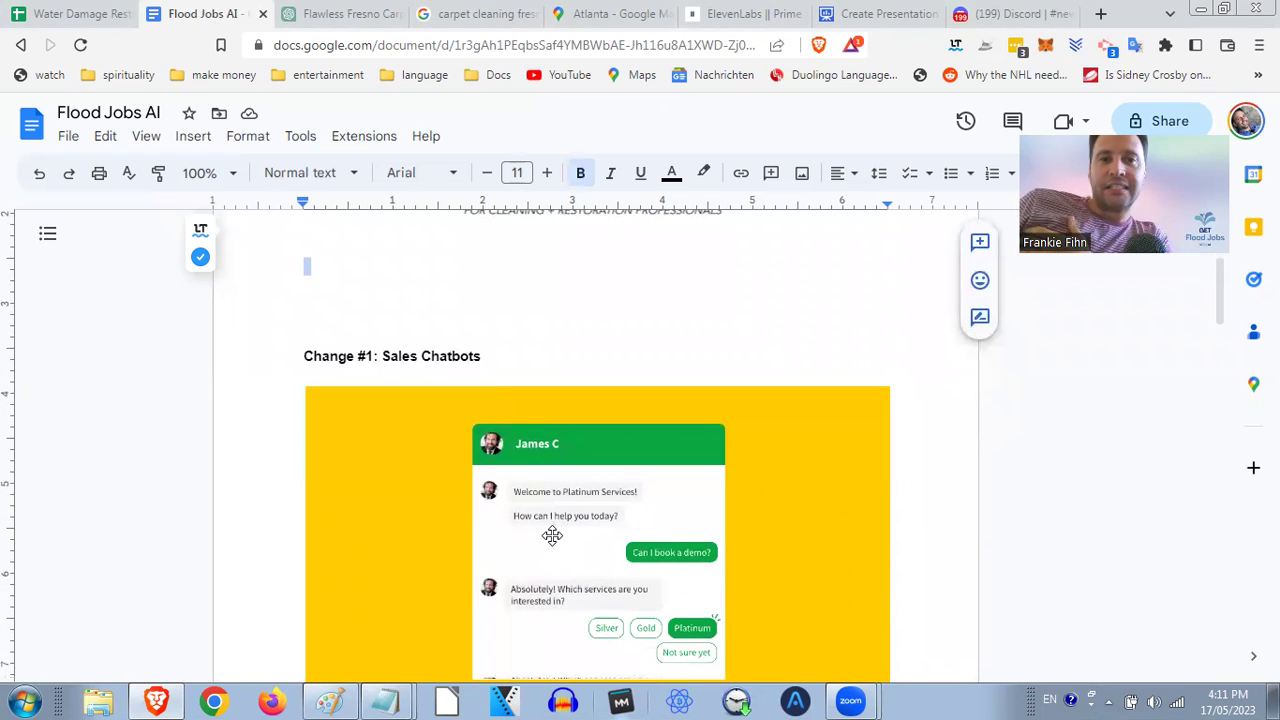
scroll(552, 536, "down", 1)
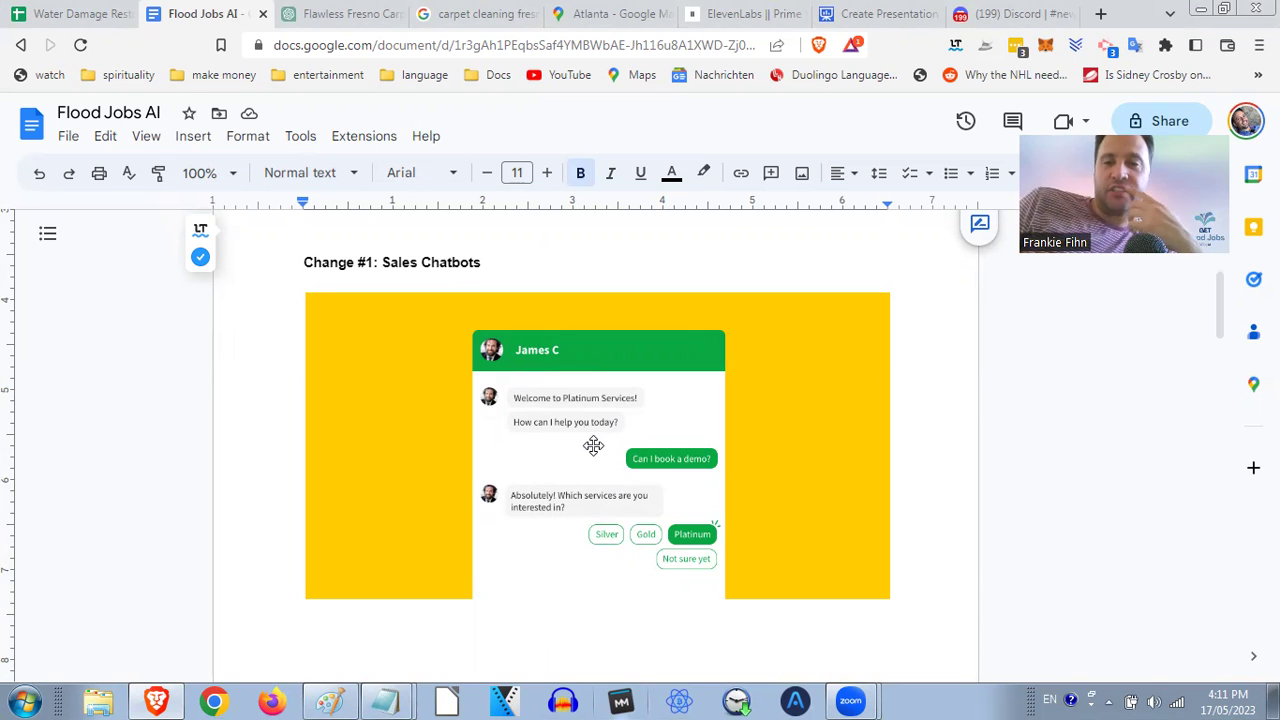
scroll(511, 403, "down", 3)
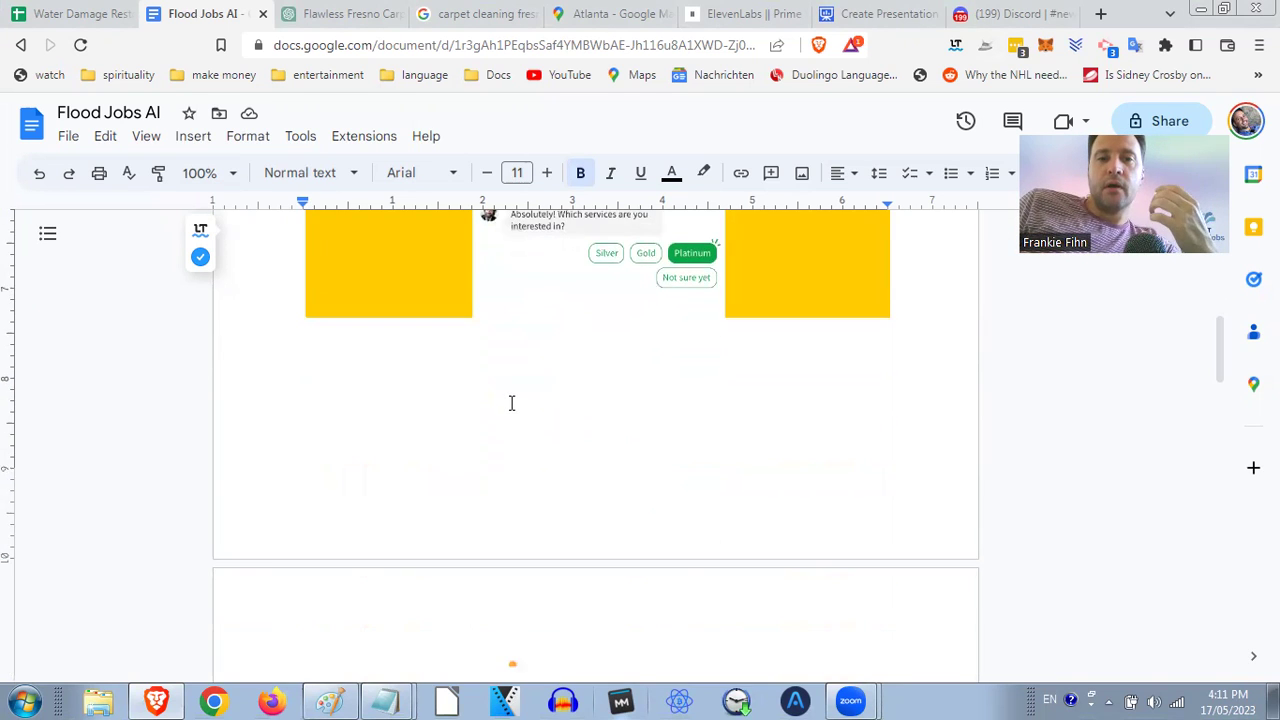
scroll(511, 403, "down", 2)
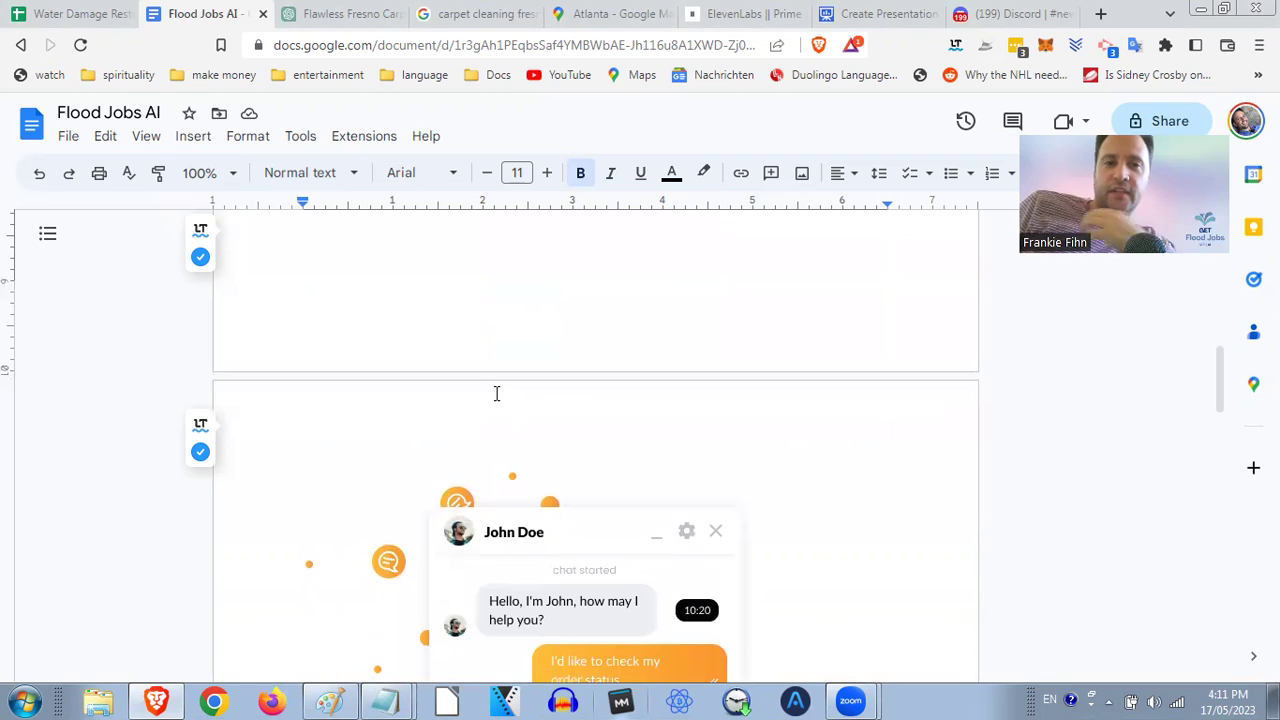
scroll(498, 390, "up", 5)
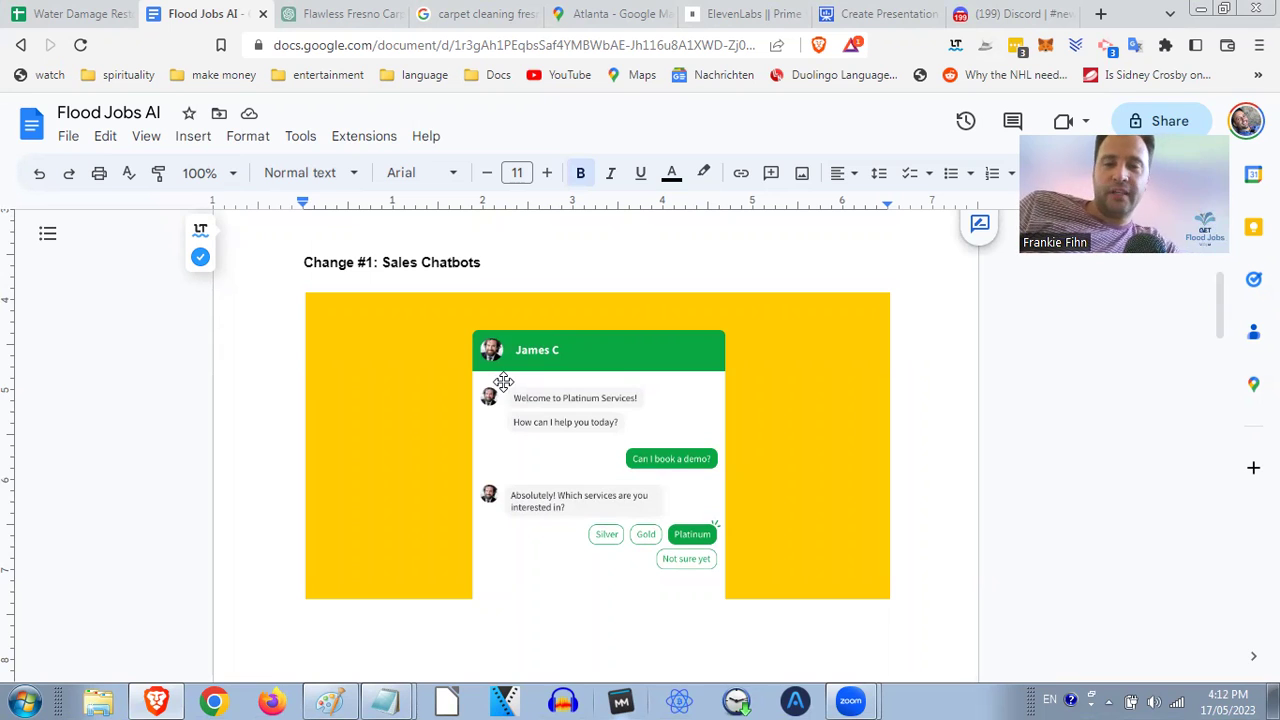
scroll(479, 399, "down", 4)
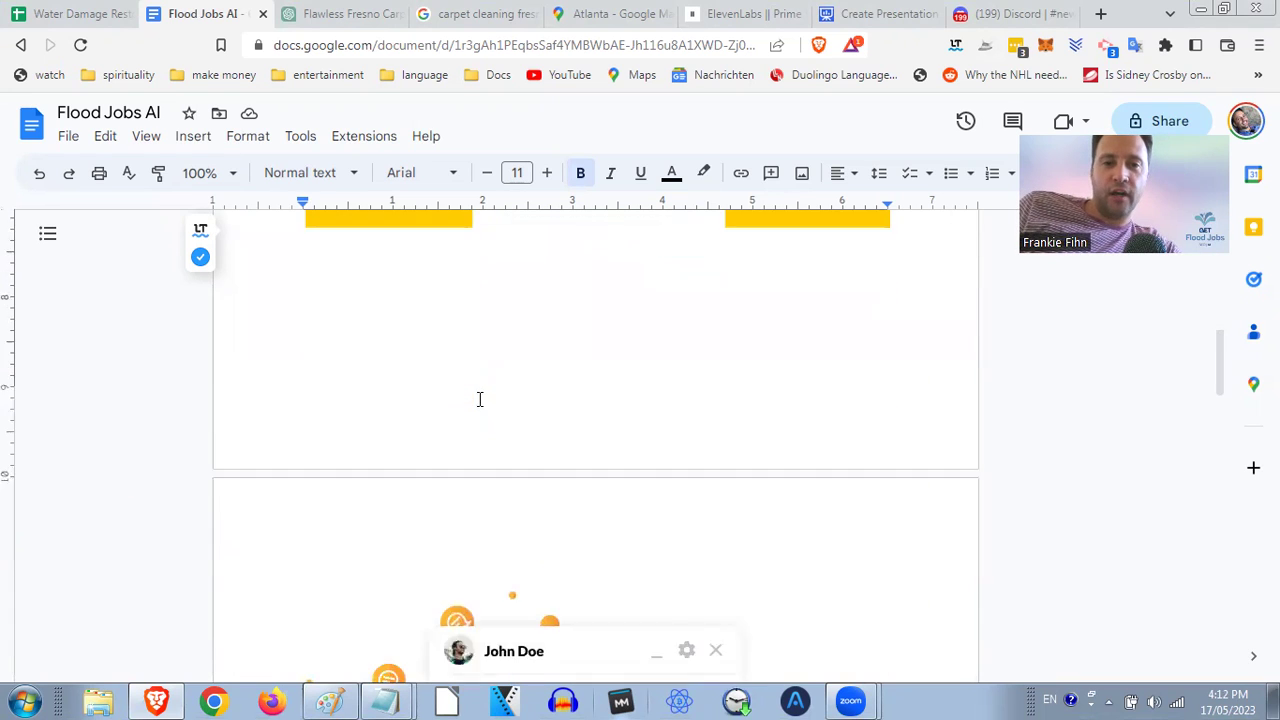
scroll(479, 399, "down", 2)
scroll(478, 400, "down", 2)
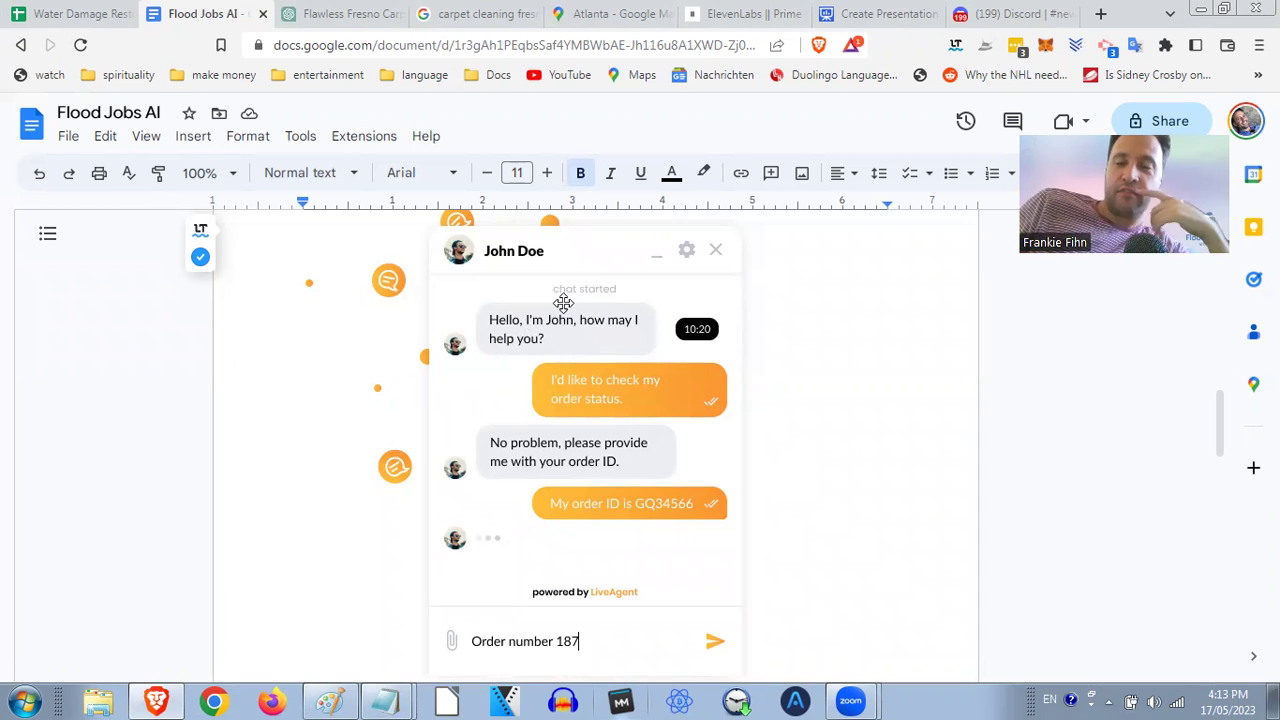
scroll(548, 322, "down", 1)
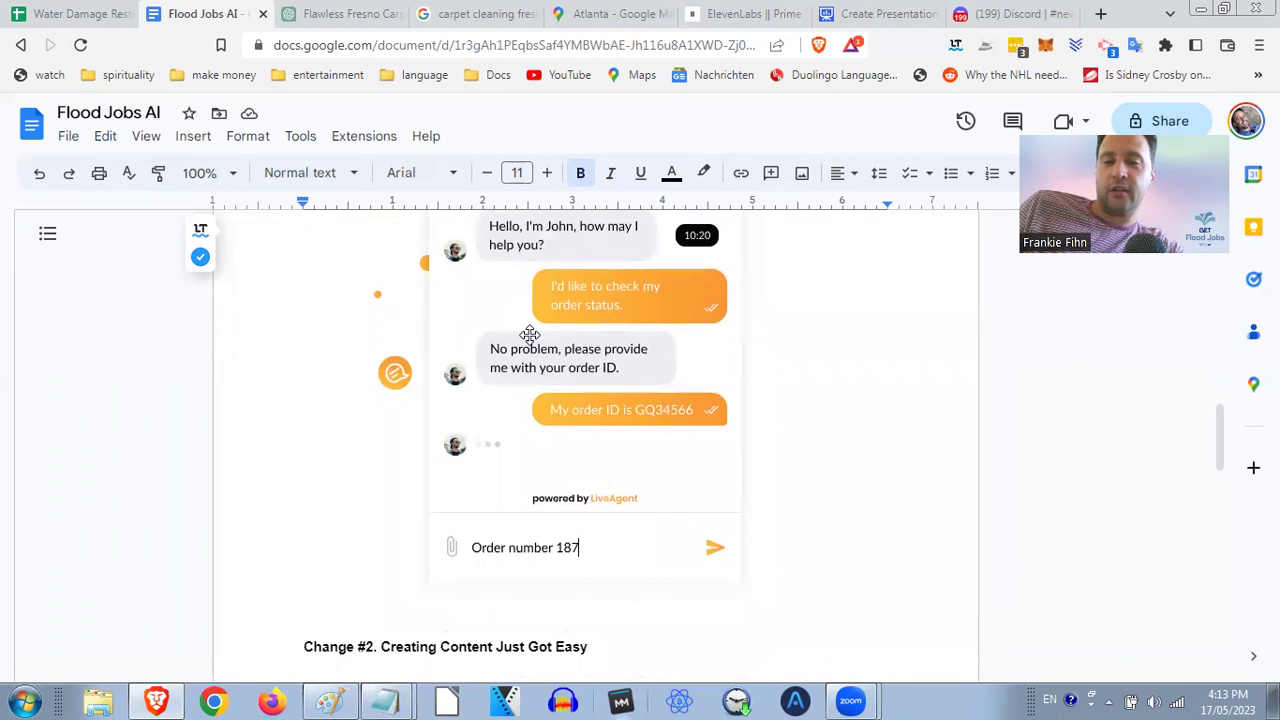
scroll(518, 338, "down", 1)
scroll(518, 338, "up", 2)
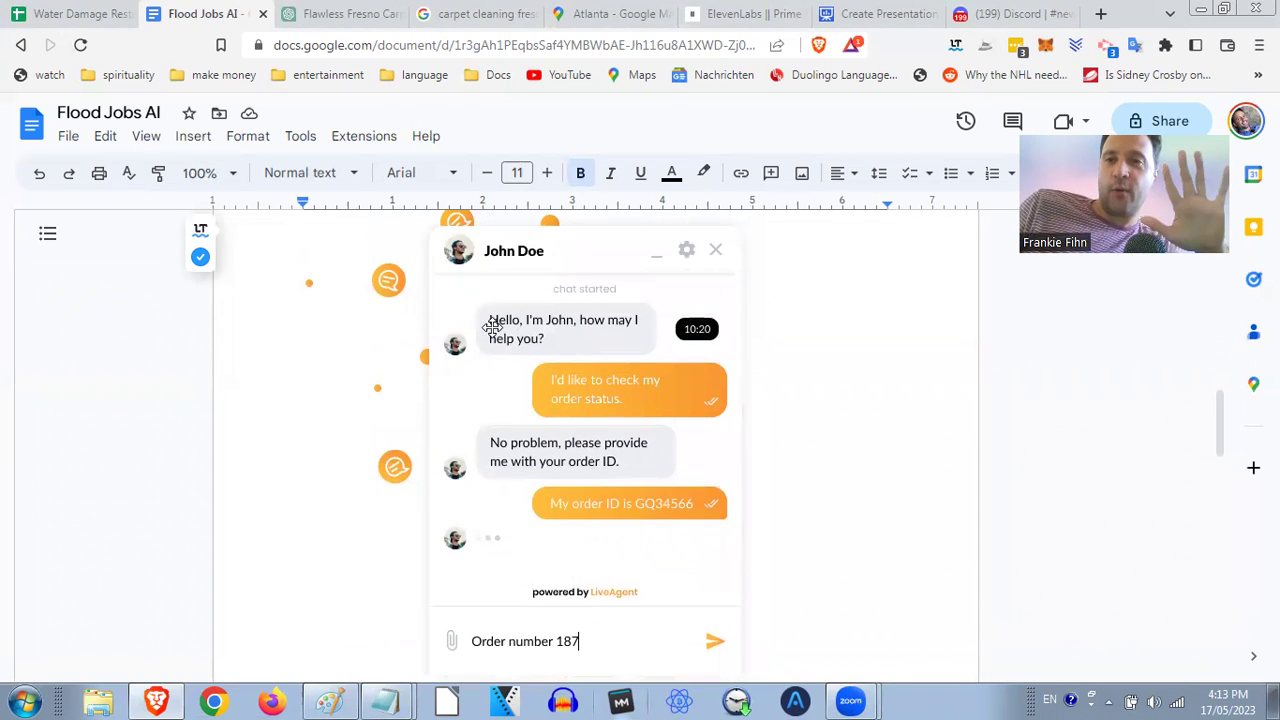
scroll(489, 333, "down", 1)
scroll(475, 340, "down", 1)
scroll(475, 340, "down", 1)
scroll(476, 342, "down", 1)
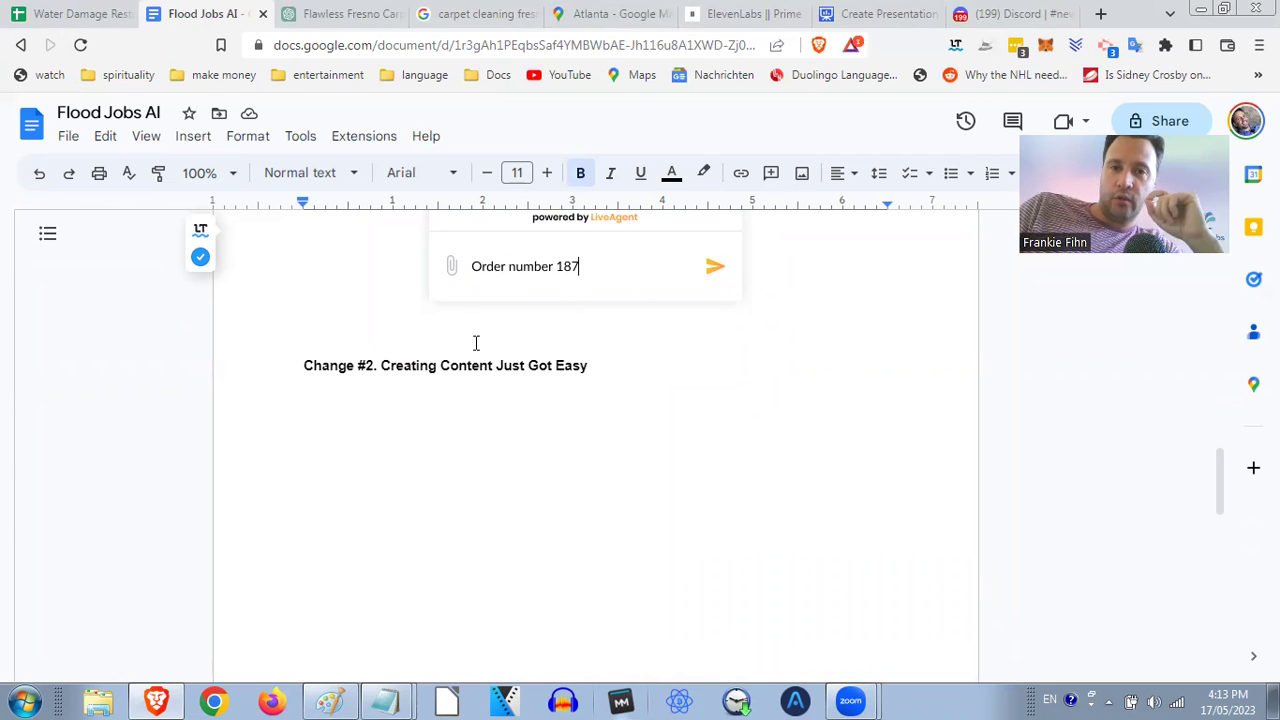
Review the 'carpet cleaning fresno' search query and its local and organic results
left_click(497, 9)
scroll(428, 271, "up", 2)
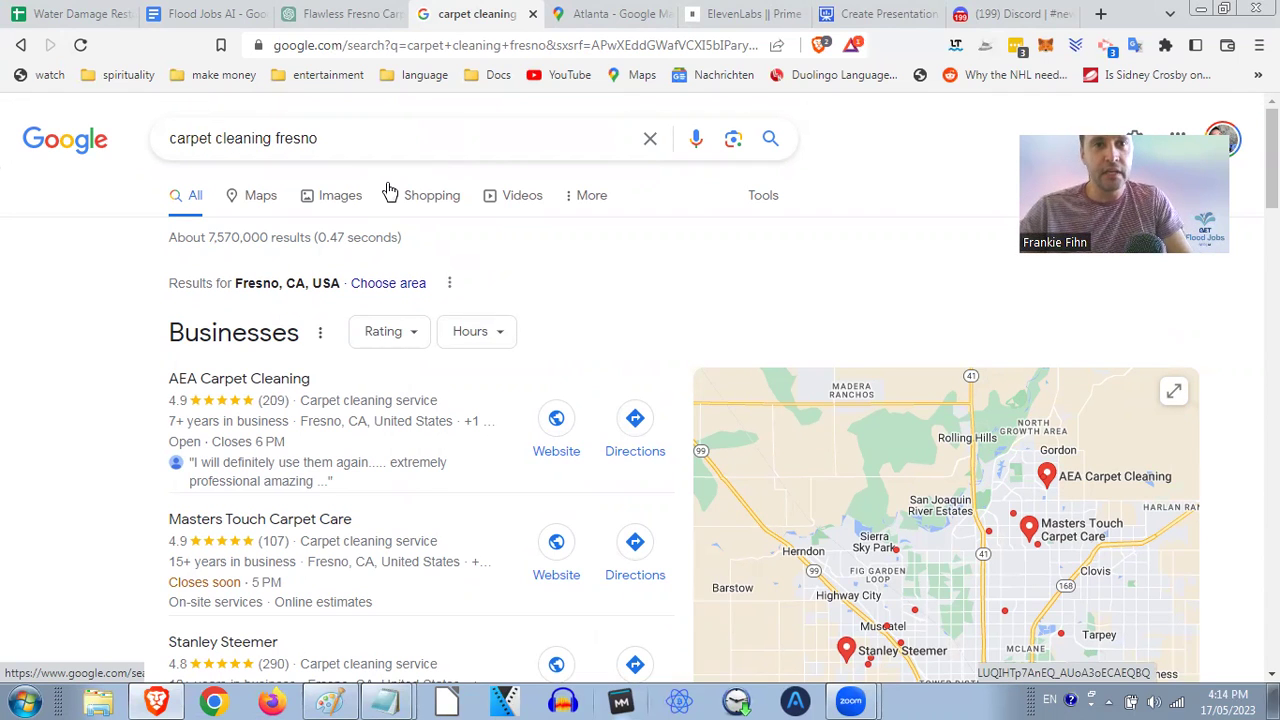
left_click_drag(326, 138, 158, 146)
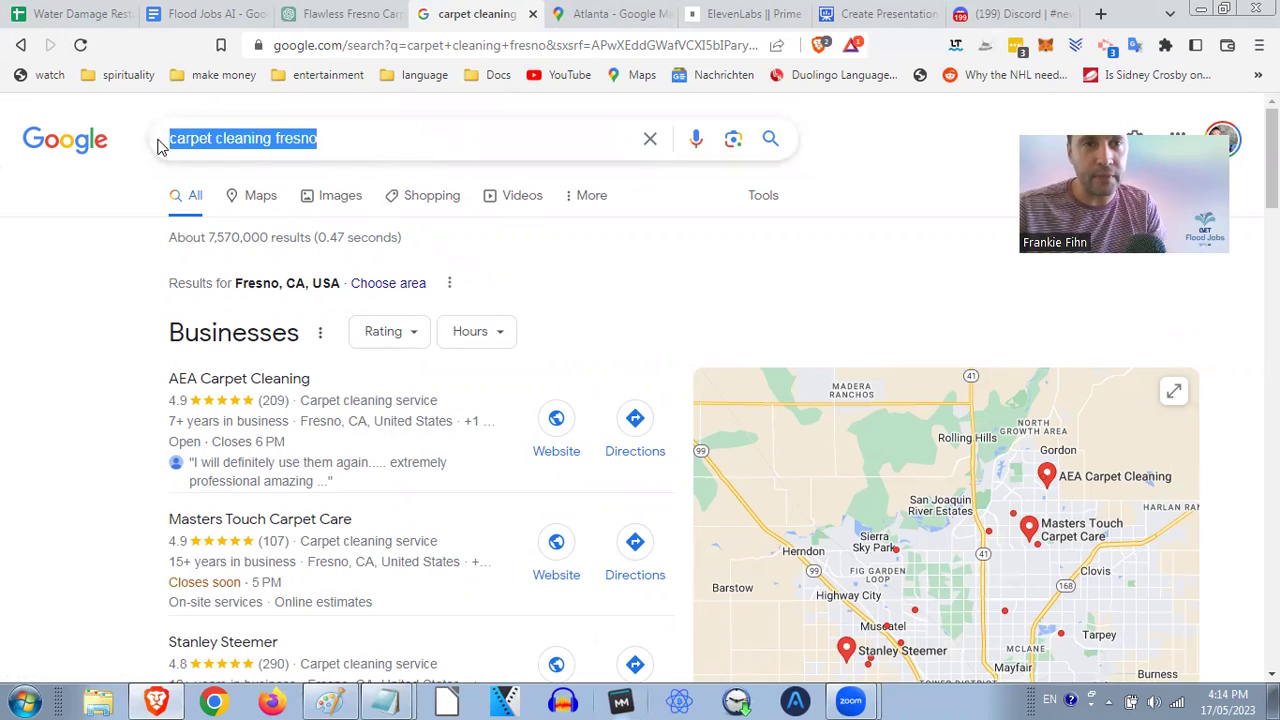
left_click(134, 244)
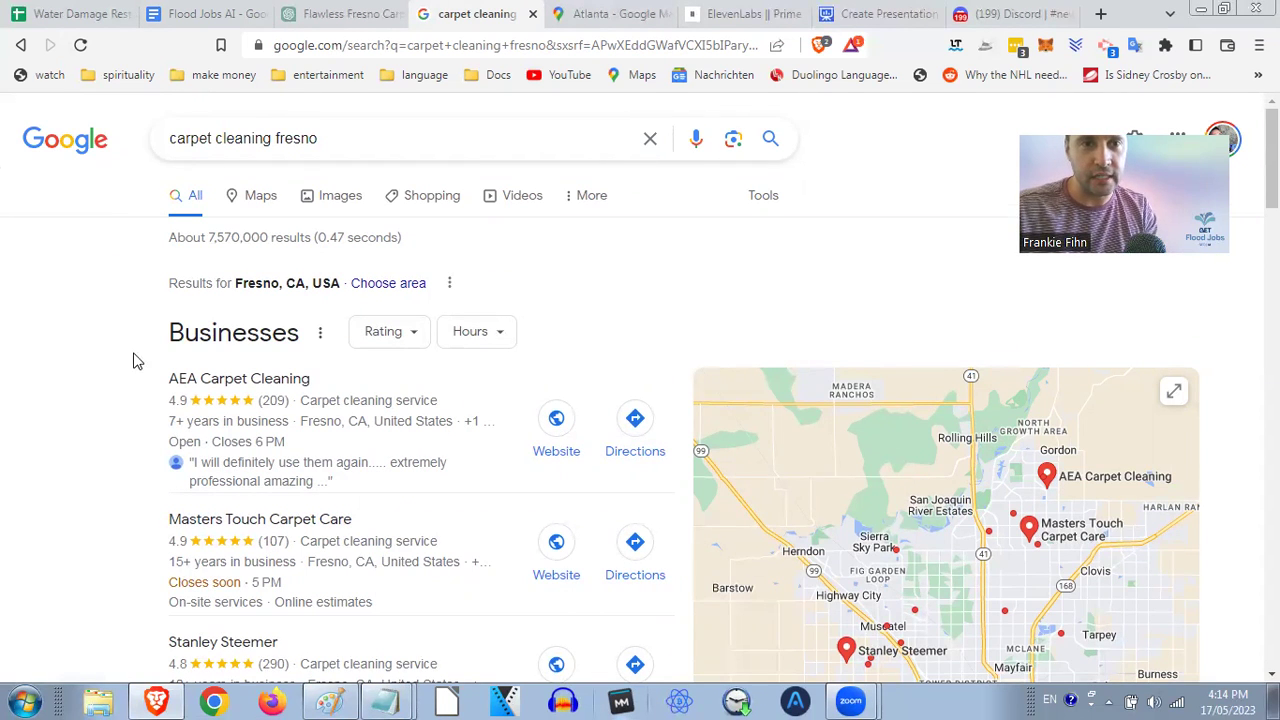
scroll(138, 360, "down", 5)
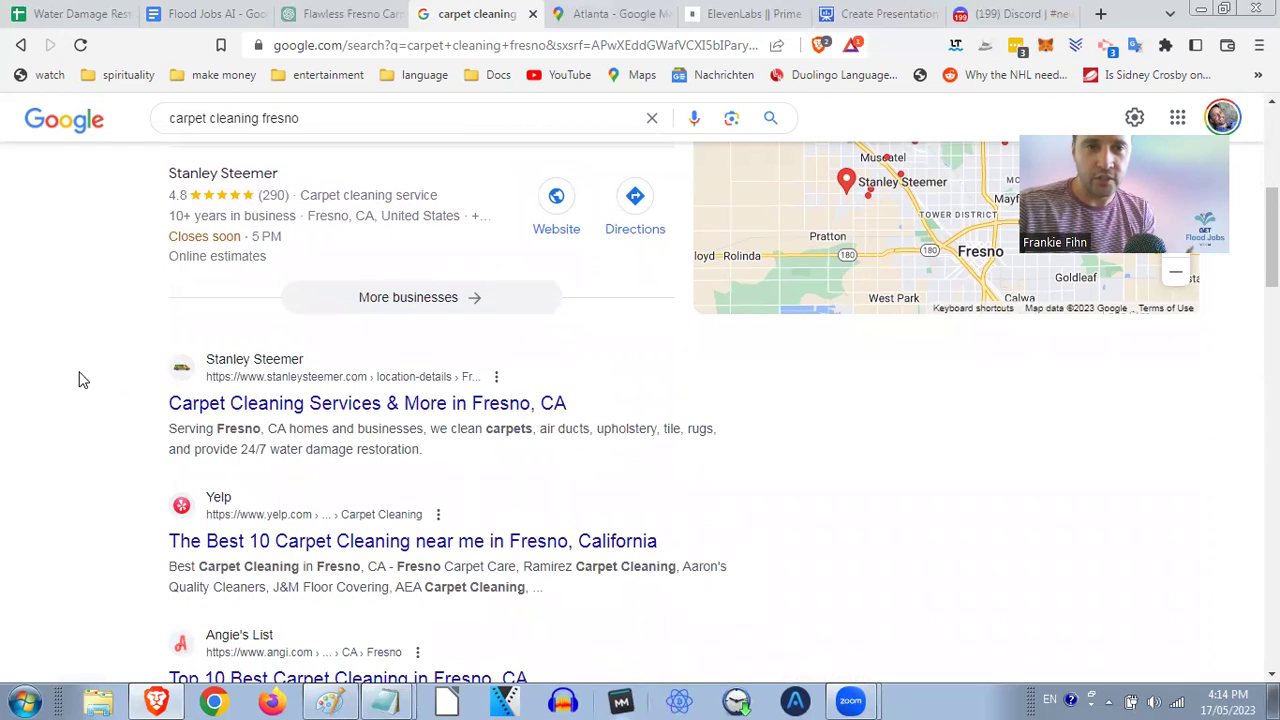
scroll(83, 380, "down", 1)
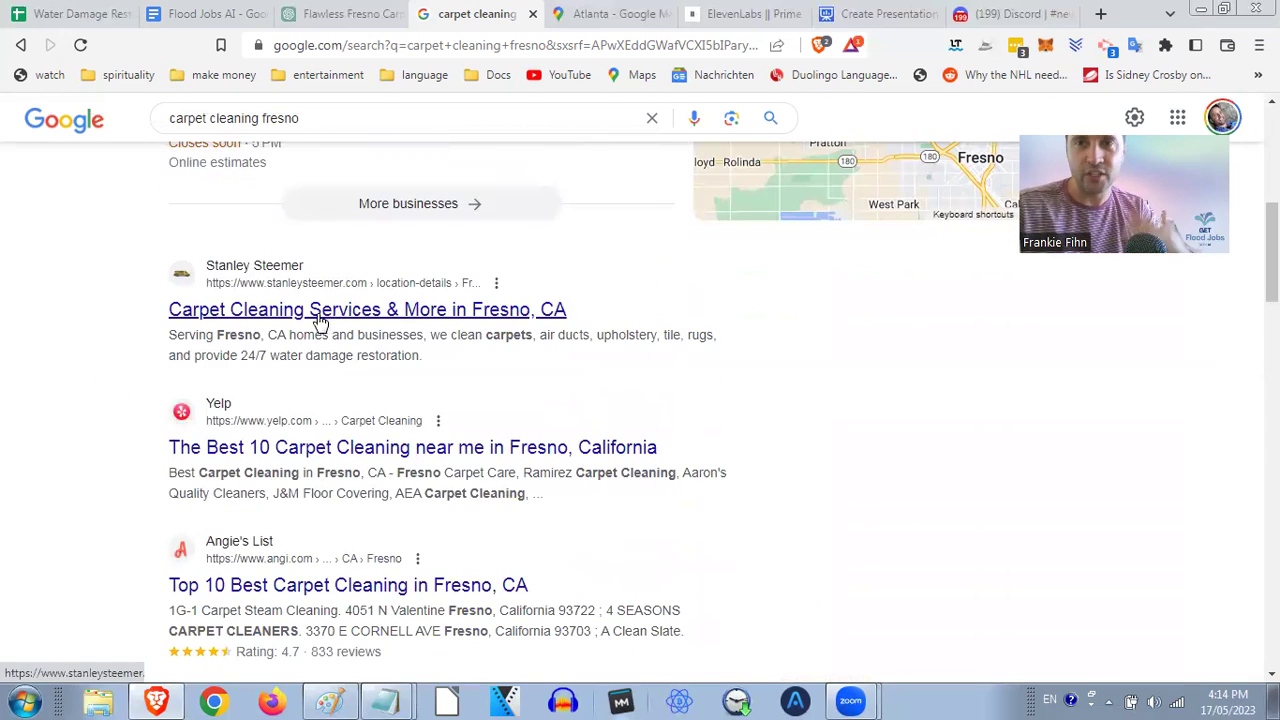
Revisit the Flood Jobs AI document's Facebook post example, then the Flawless Fresno Carpet chat
left_click(214, 13)
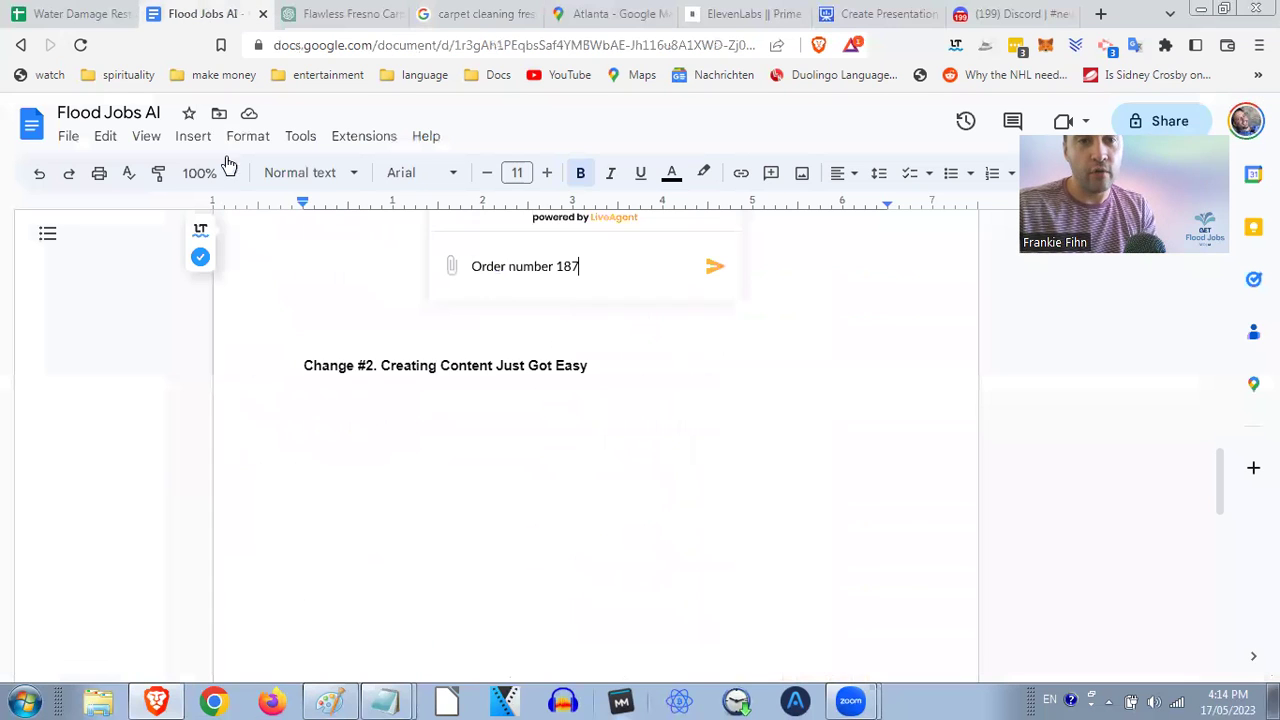
scroll(391, 406, "down", 5)
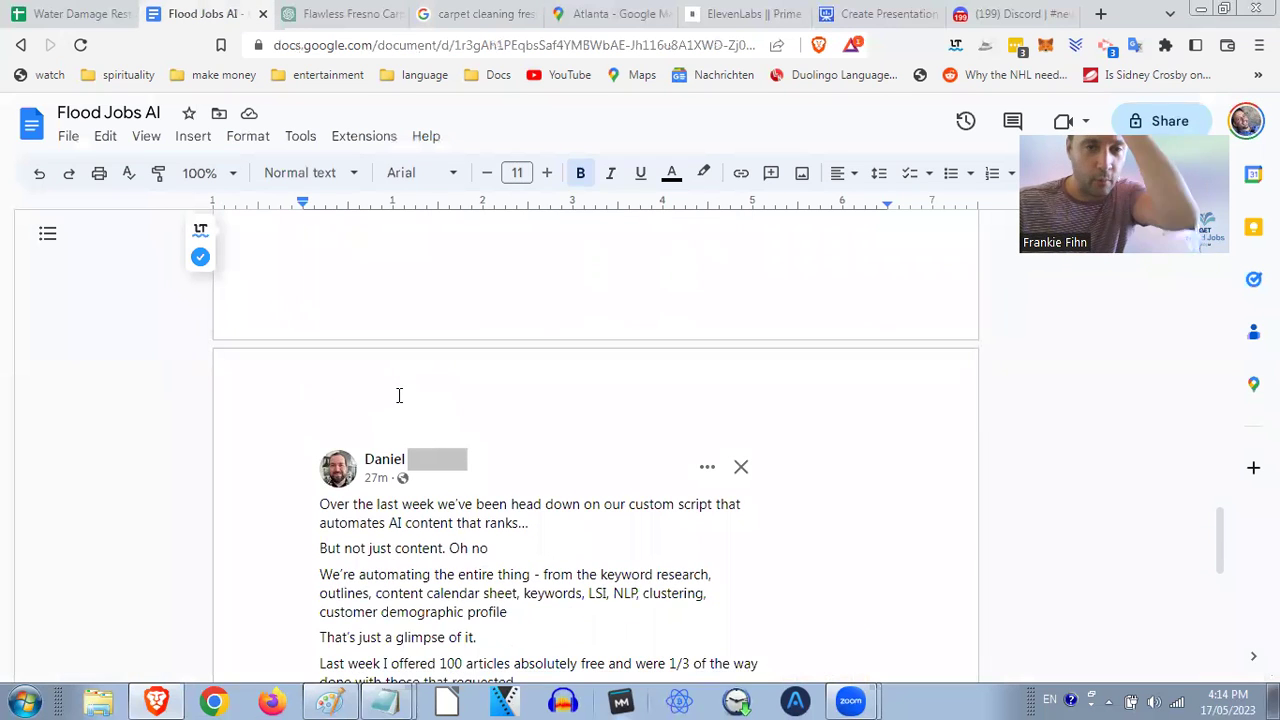
scroll(398, 395, "down", 1)
scroll(395, 393, "down", 1)
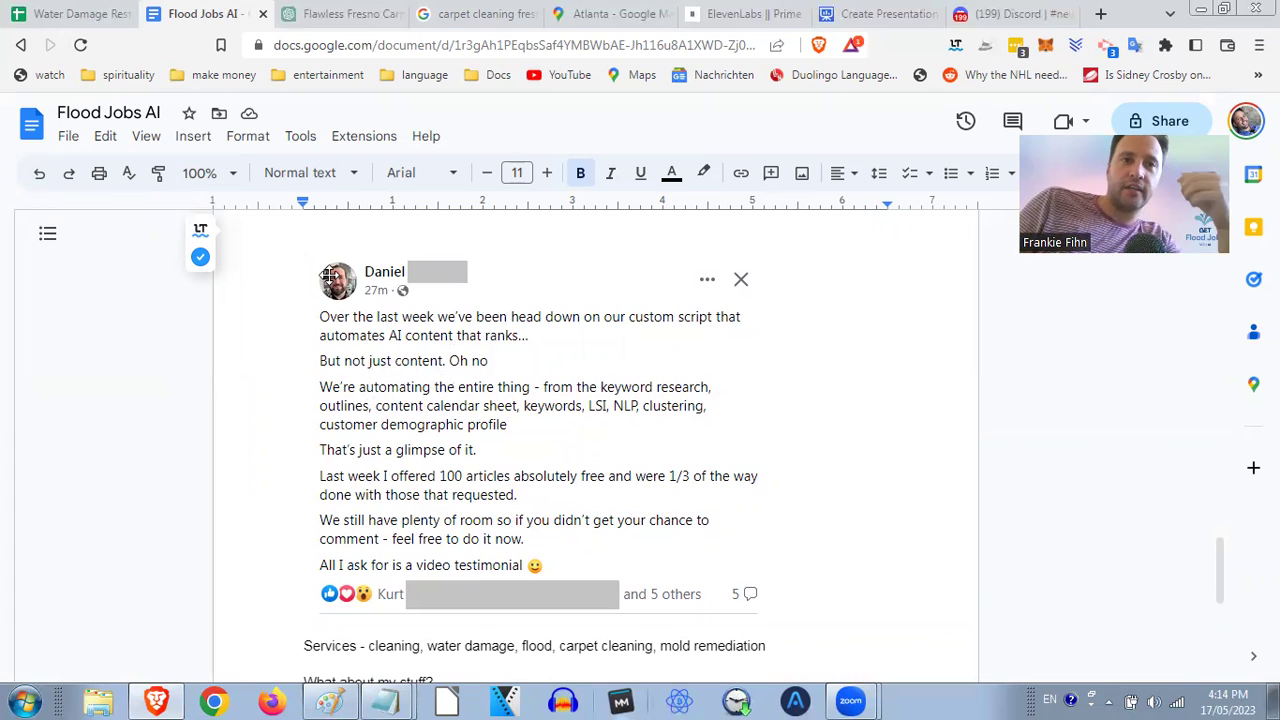
left_click(330, 14)
Edit and resubmit the 500-word Fresno Texas carpet cleaning article prompt to regenerate it
scroll(415, 230, "up", 10)
scroll(450, 270, "up", 10)
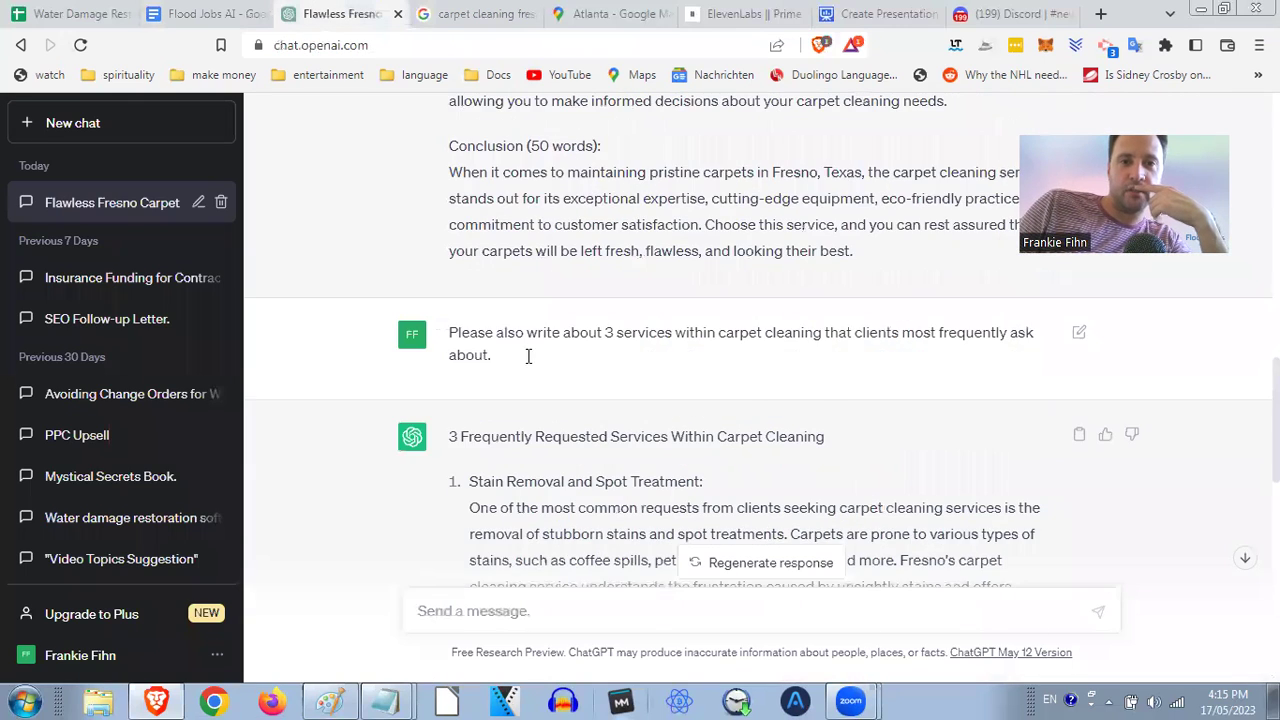
scroll(500, 310, "up", 10)
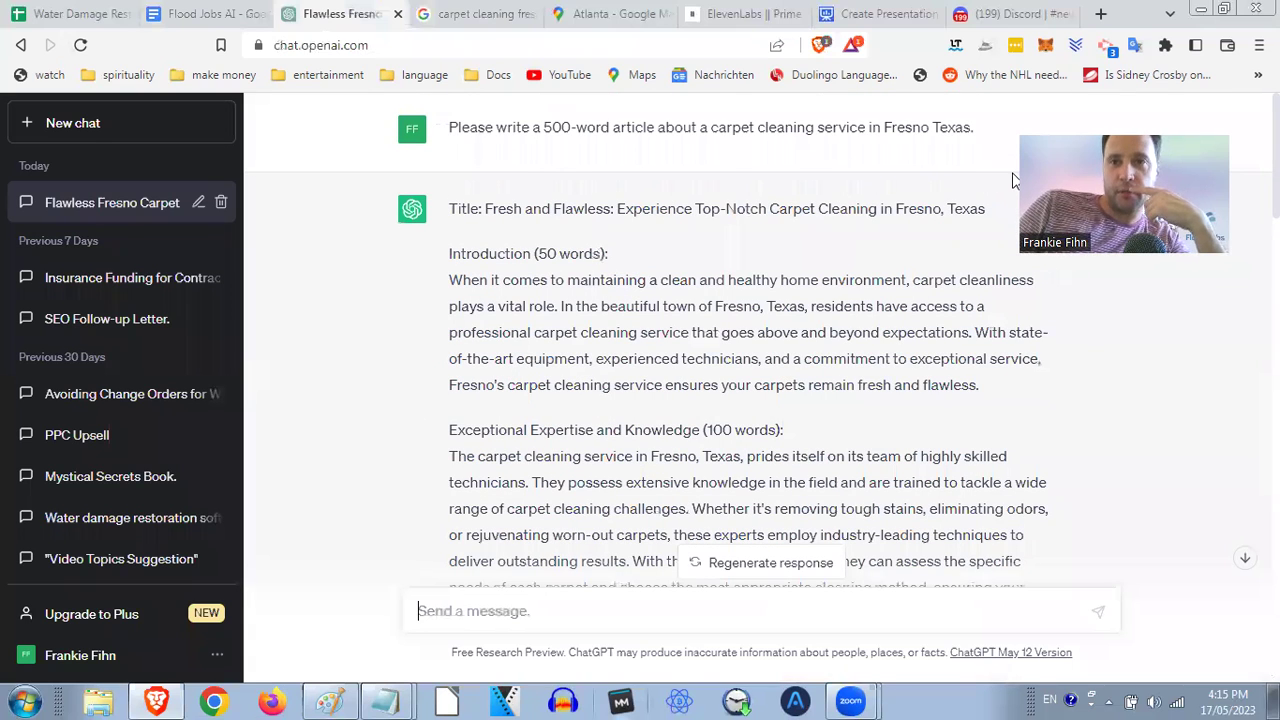
left_click(1077, 128)
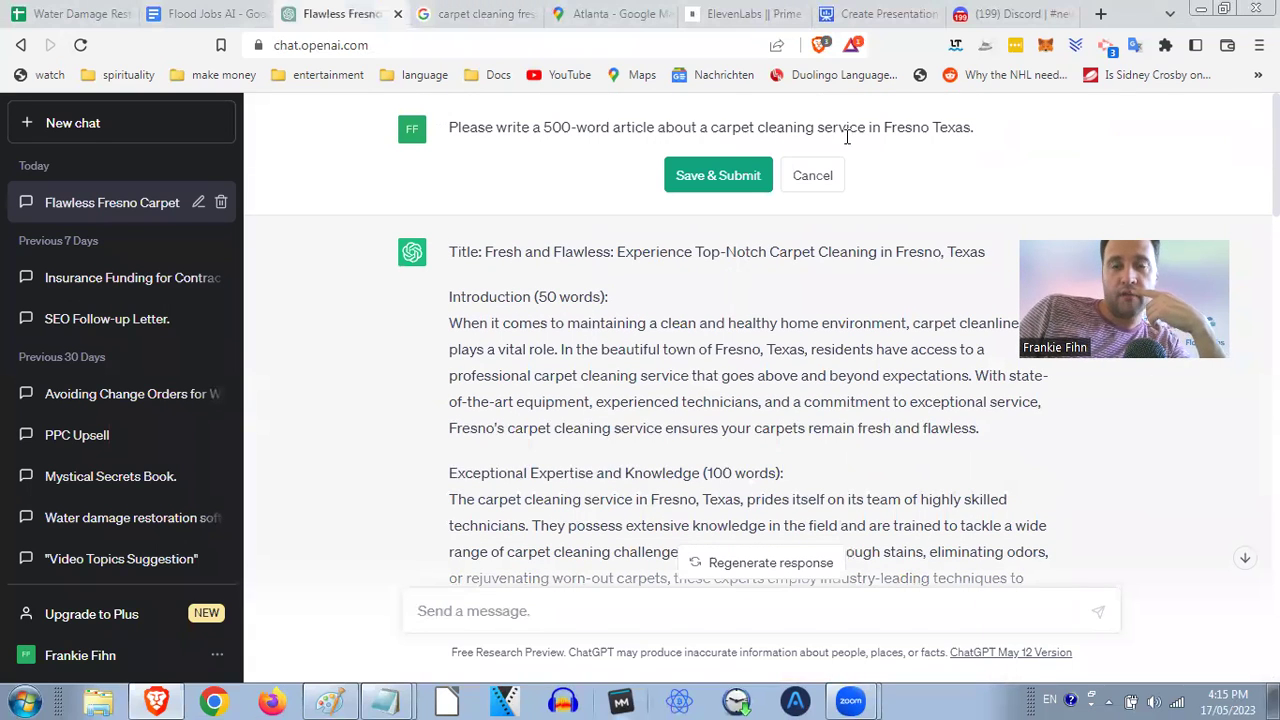
left_click(455, 14)
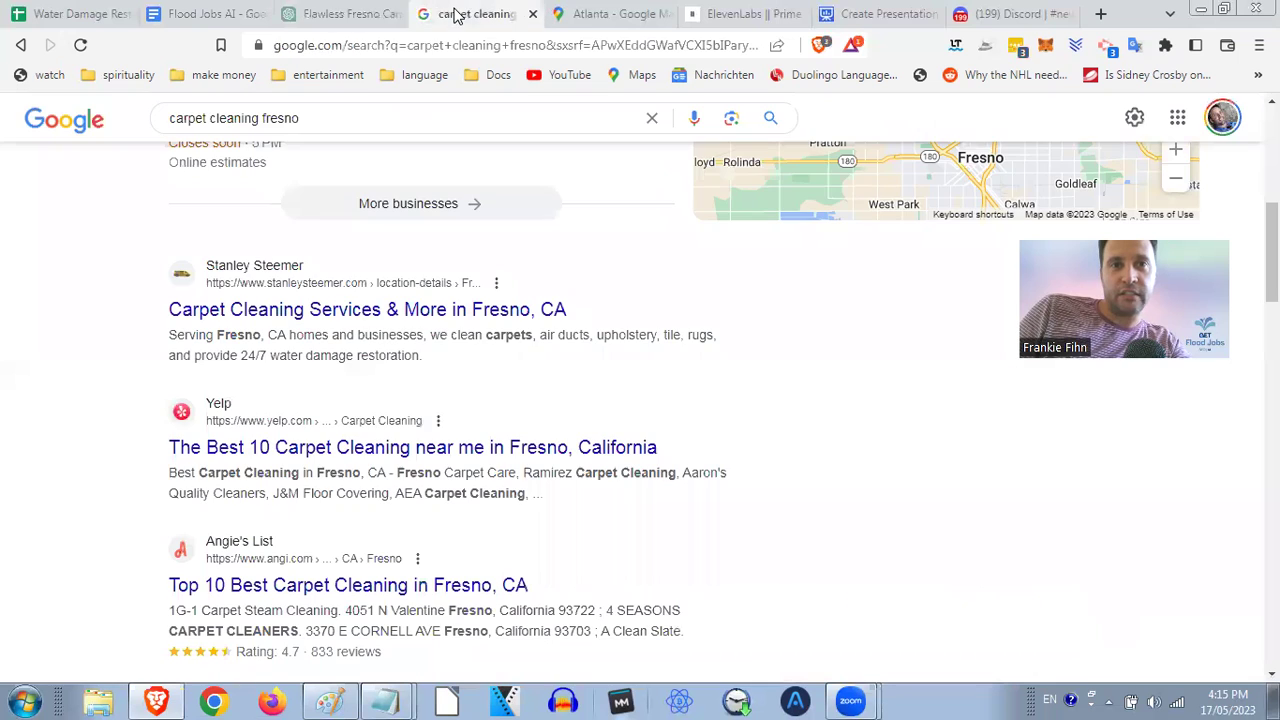
left_click(318, 14)
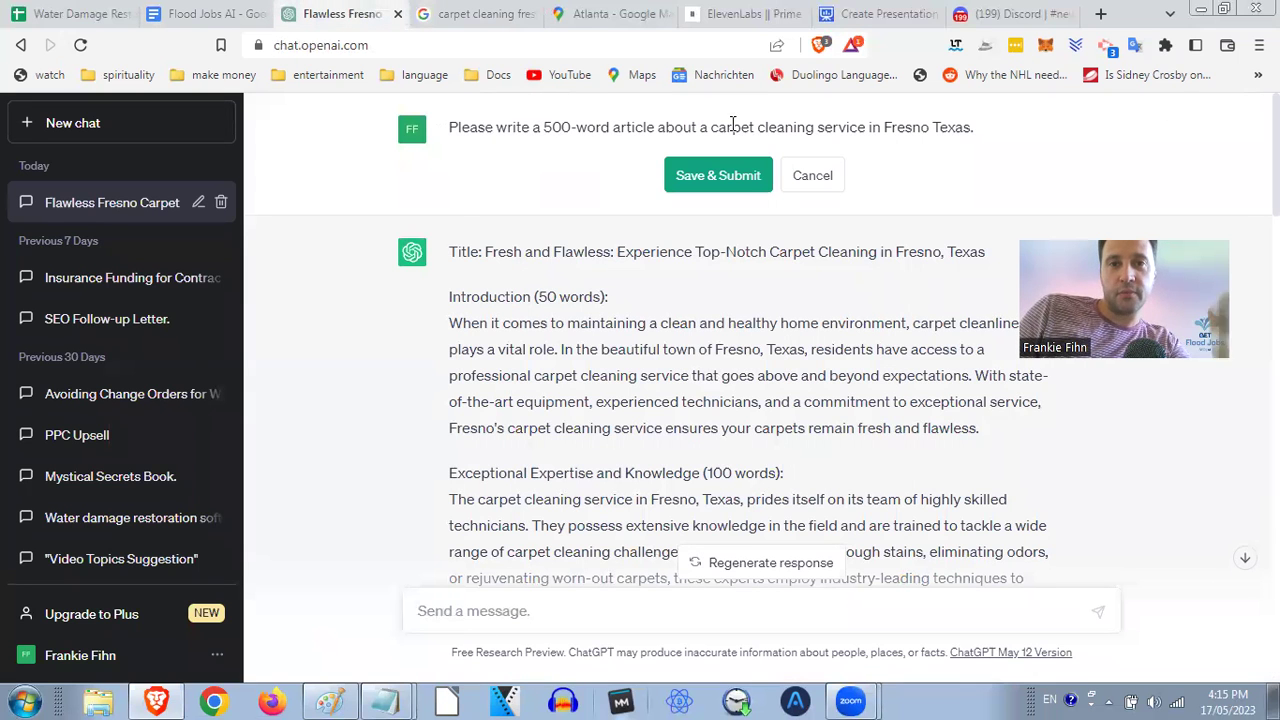
left_click(720, 176)
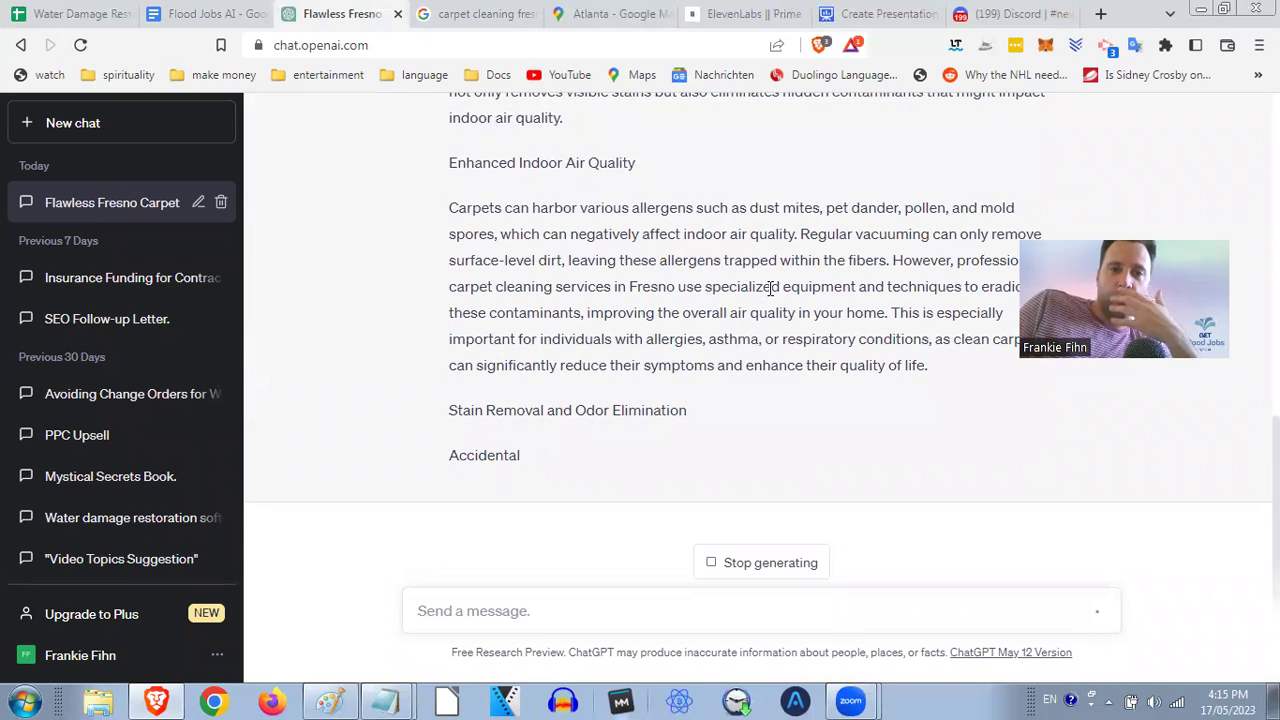
left_click(505, 609)
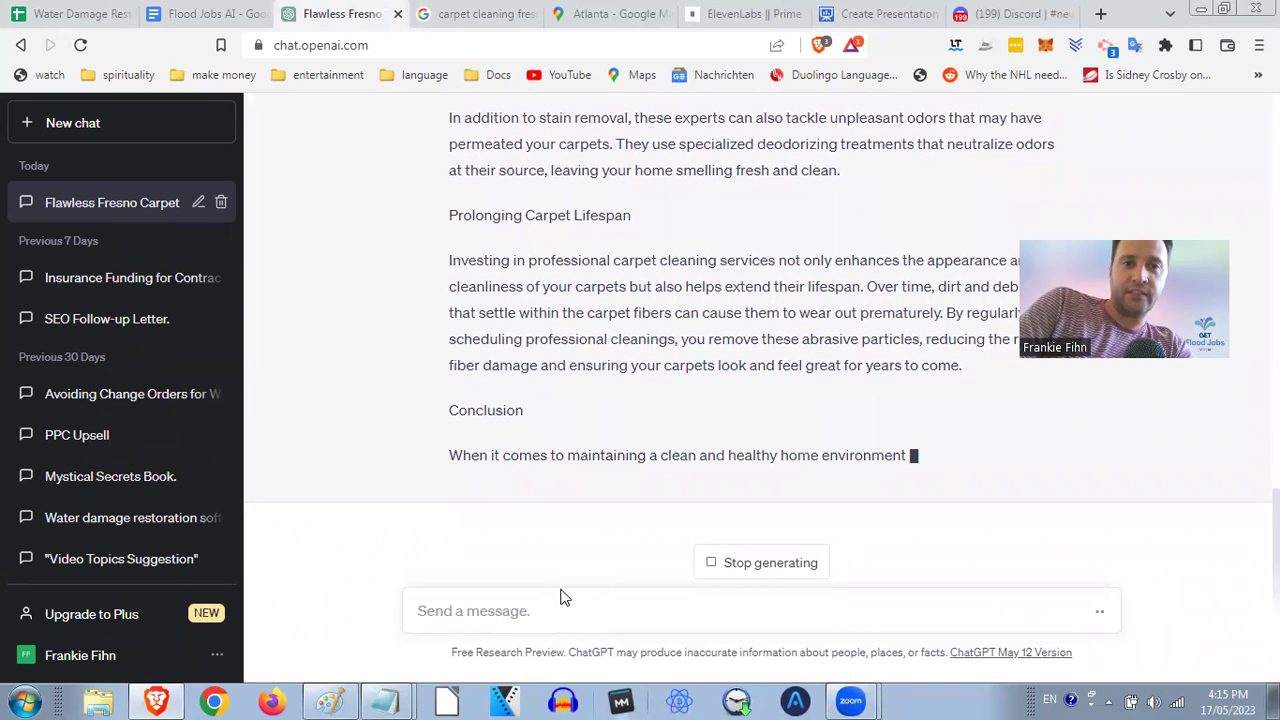
Ask ChatGPT to elaborate on the three most requested Fresno carpet cleaning services
type("Can you please")
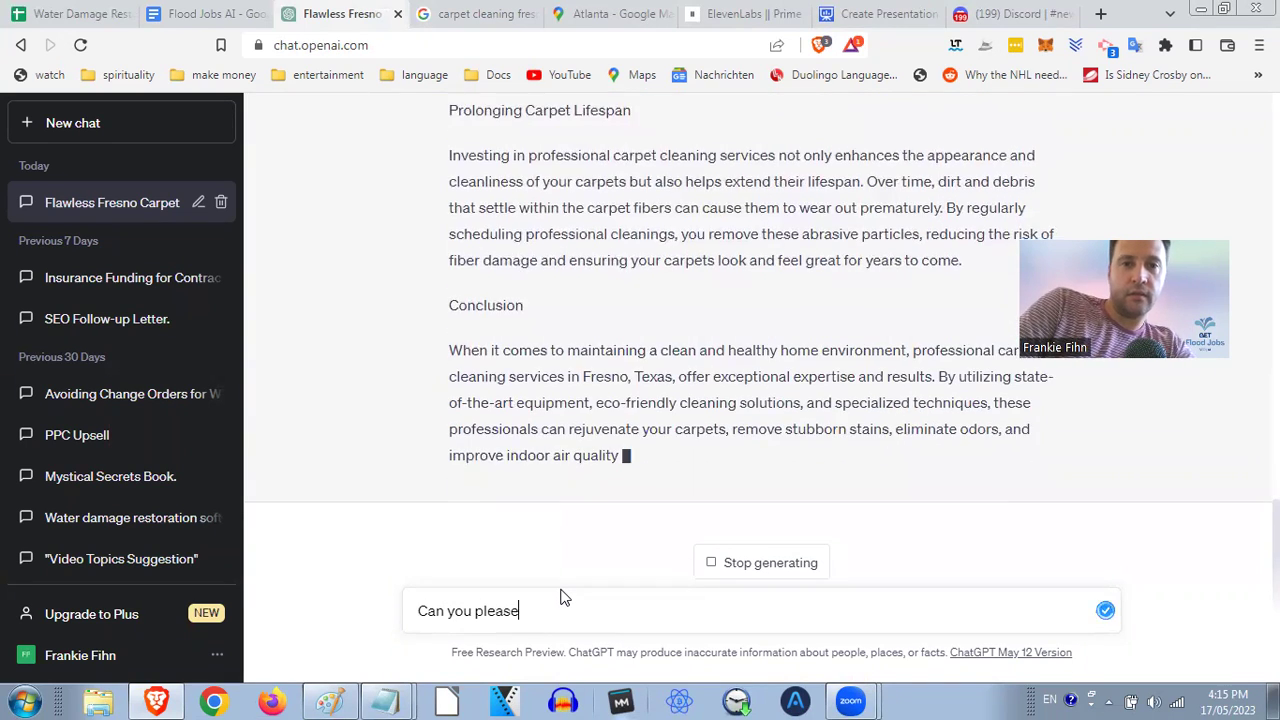
type(" elaborate on the 3 most commonly requested services people ask for?")
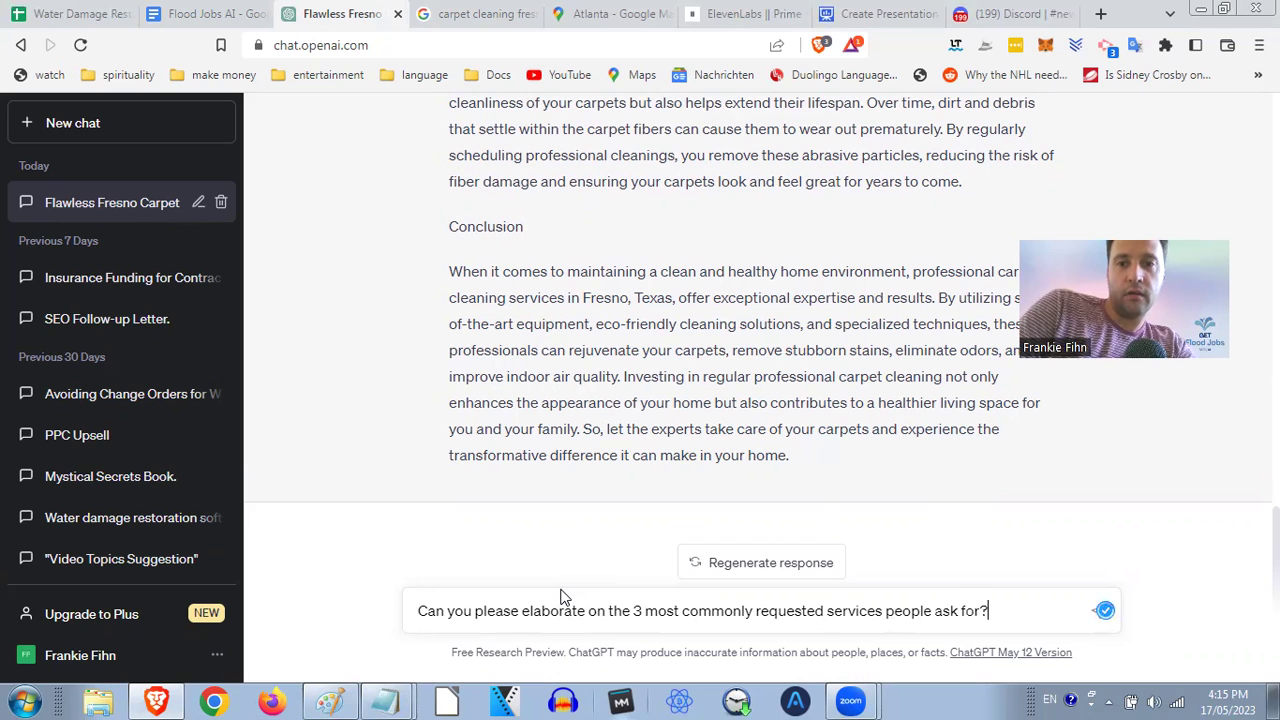
key("Return")
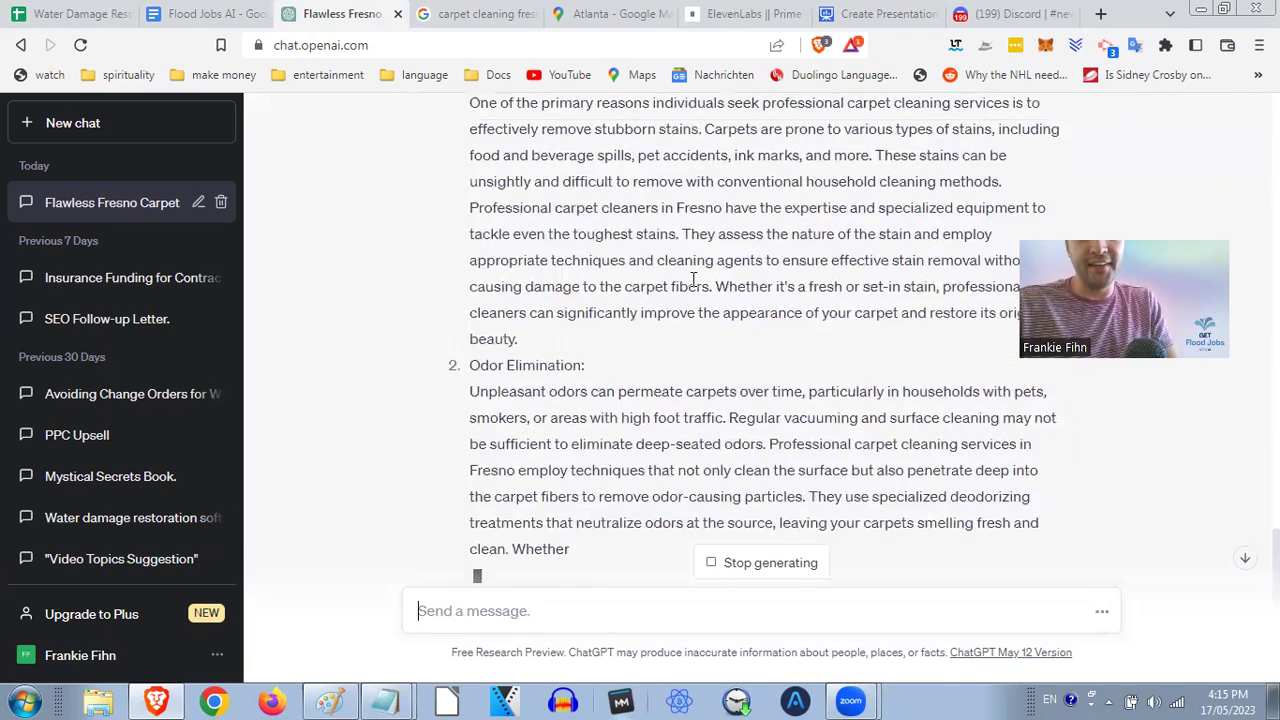
scroll(693, 280, "up", 2)
scroll(693, 280, "up", 1)
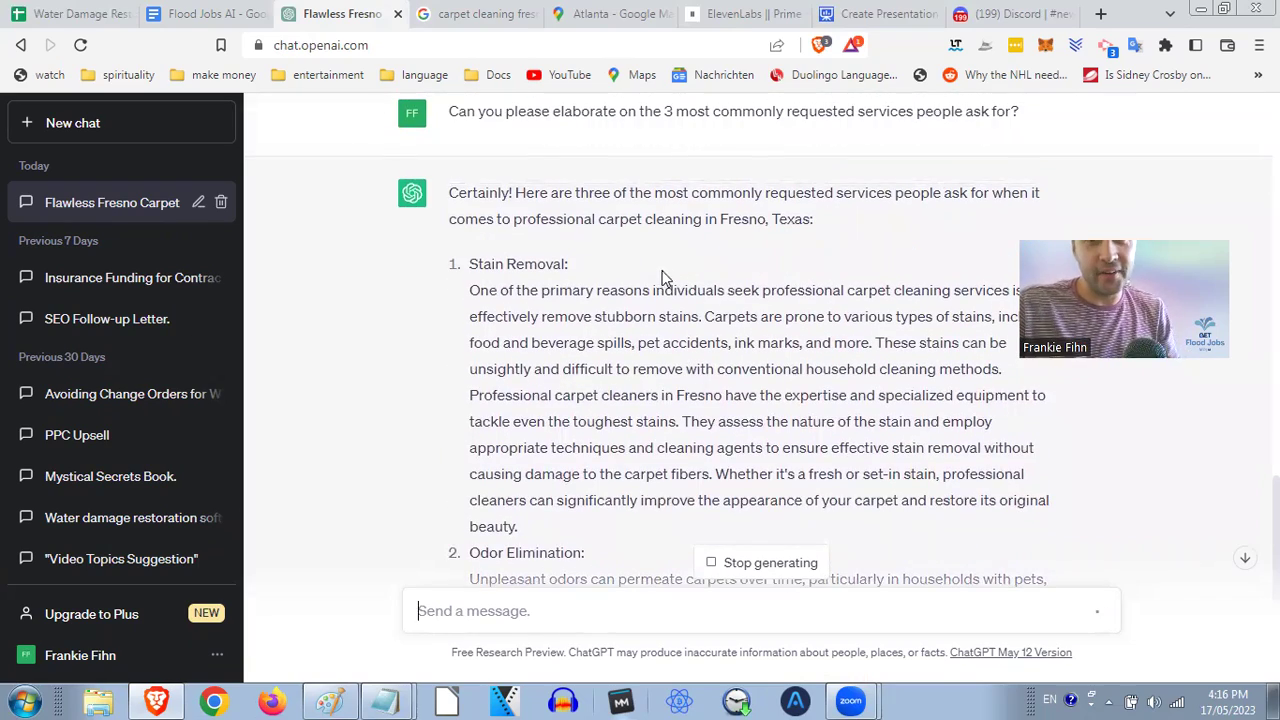
scroll(564, 255, "down", 1)
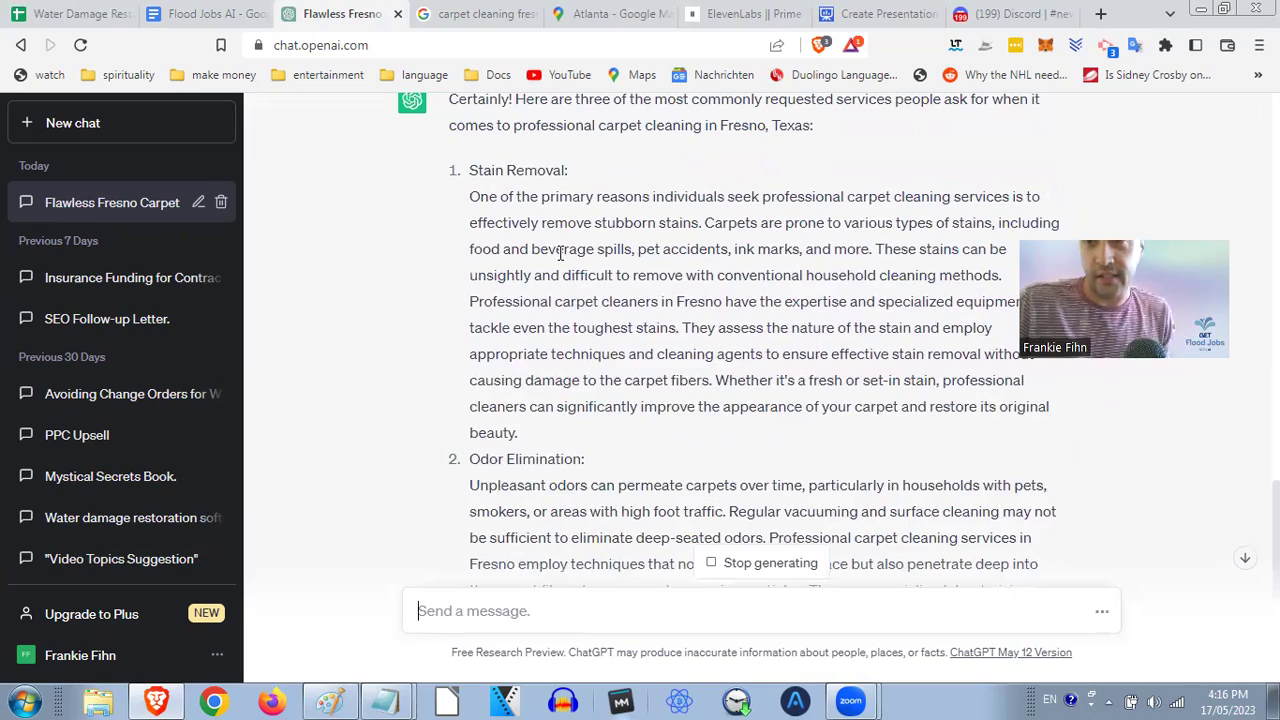
scroll(562, 250, "down", 4)
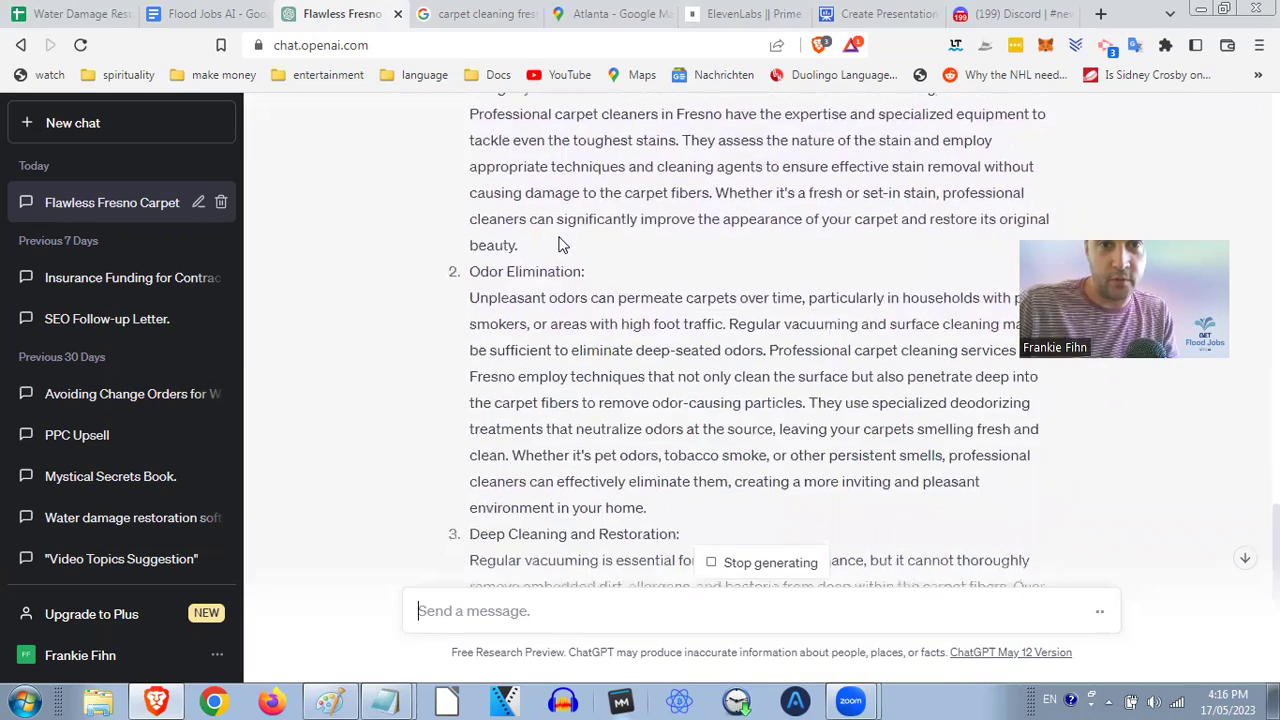
scroll(597, 345, "up", 2)
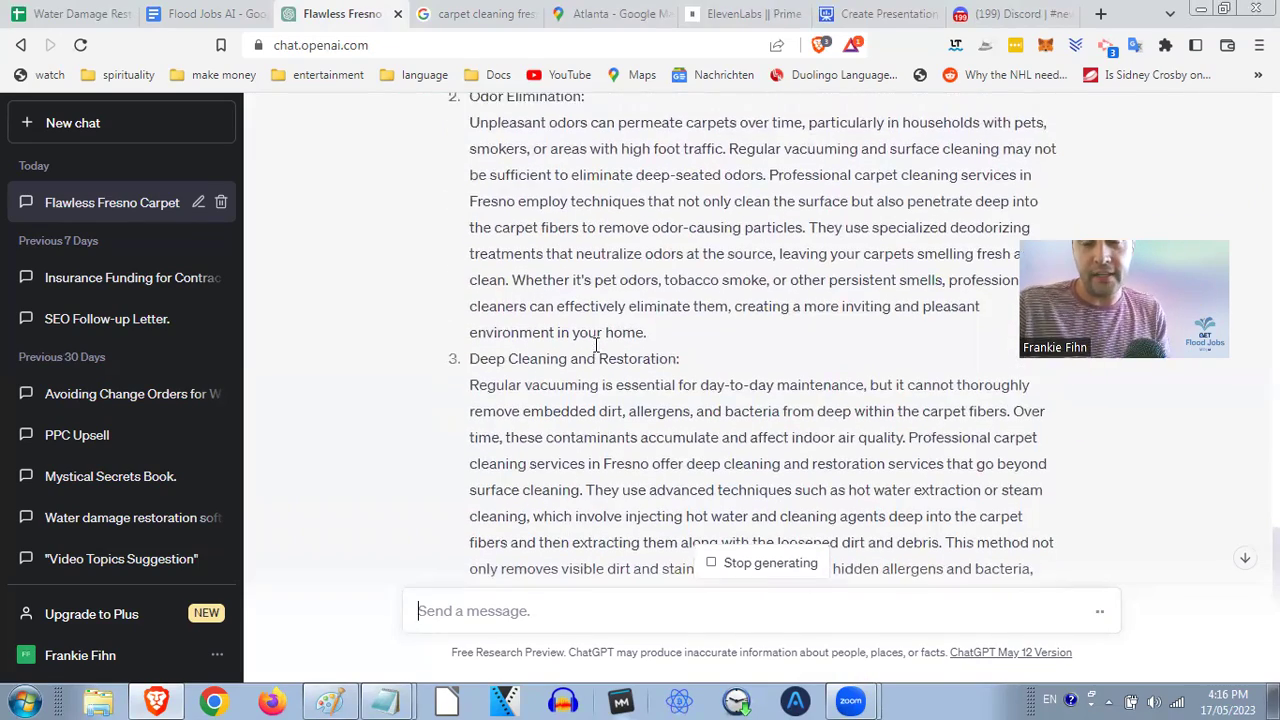
scroll(600, 343, "up", 2)
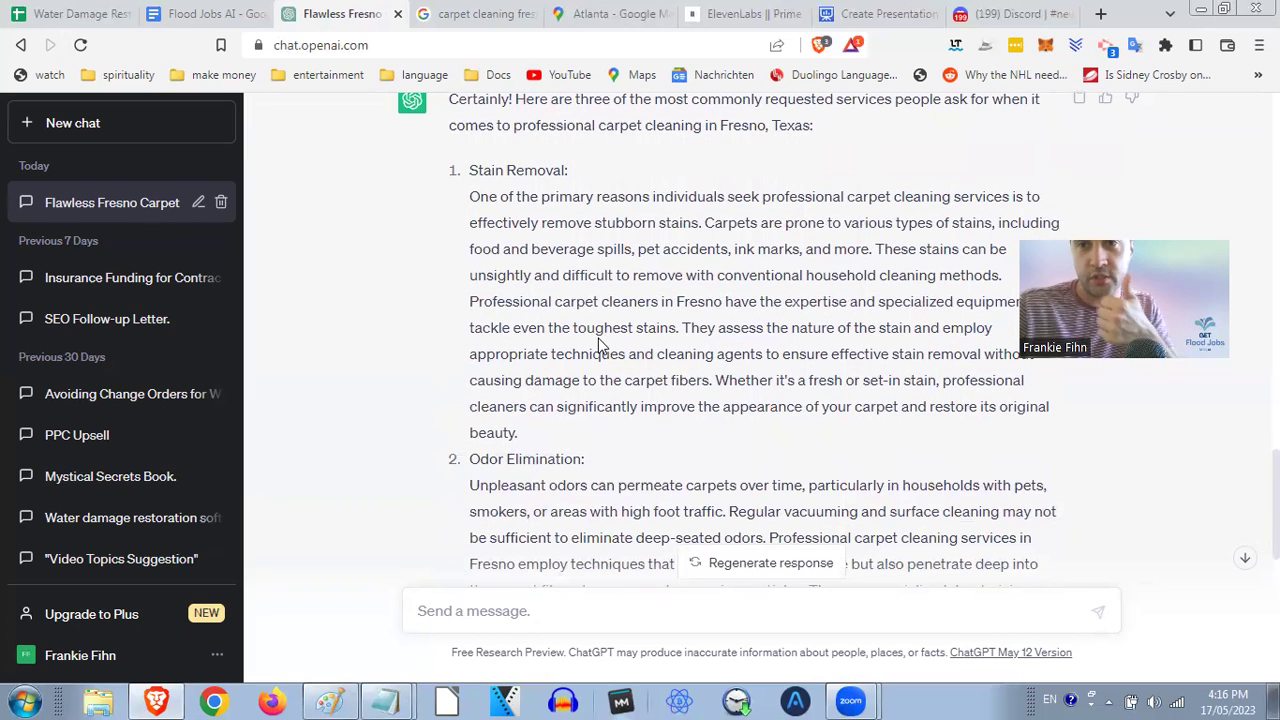
left_click(618, 16)
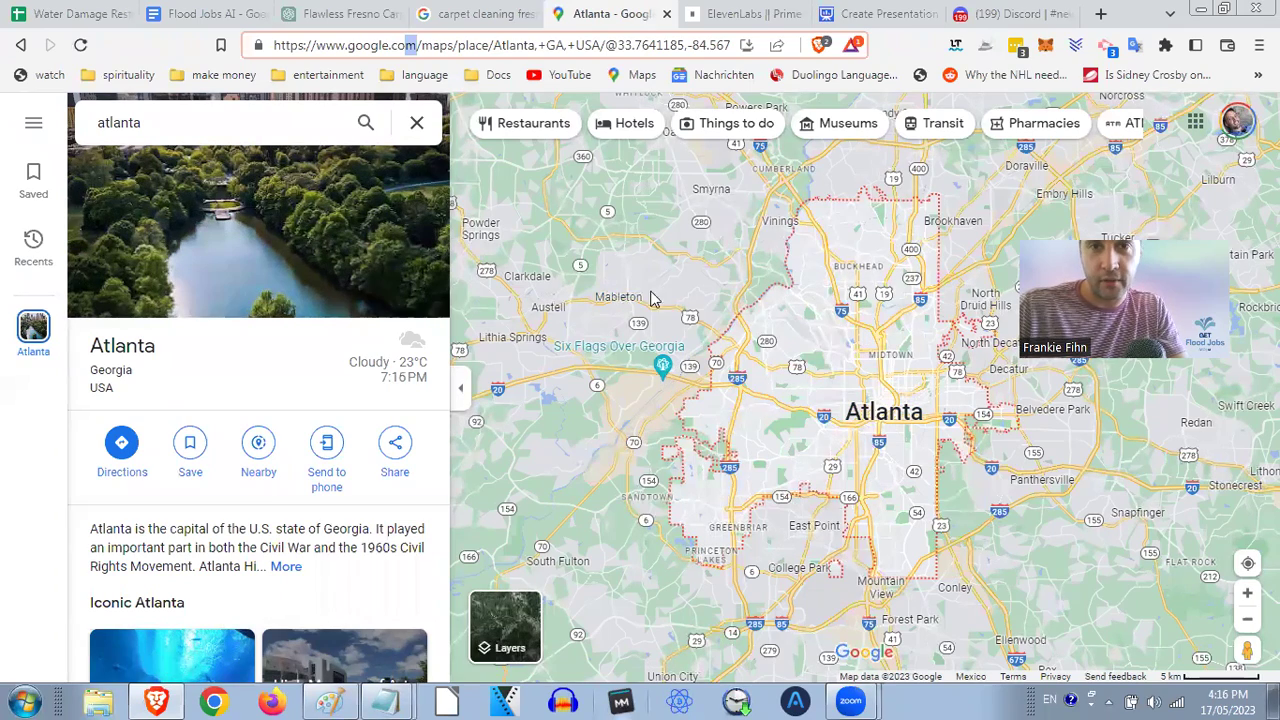
mouse_move(476, 14)
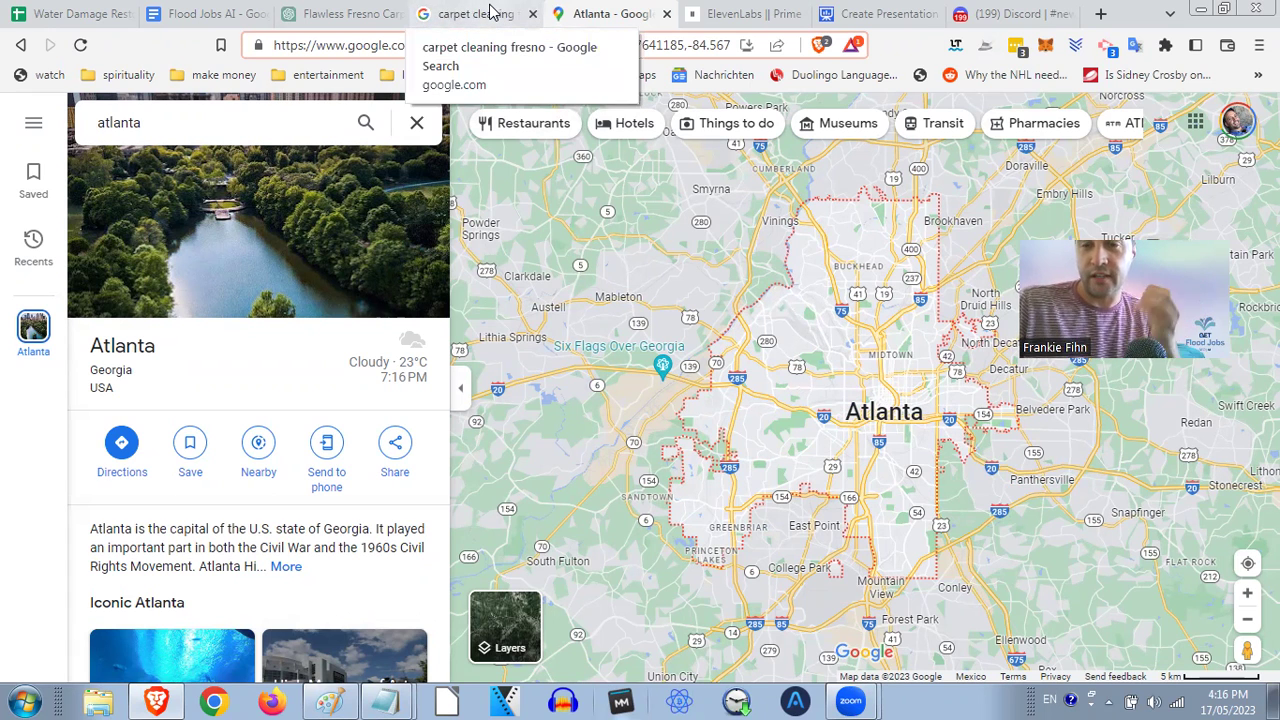
left_click(490, 12)
left_click(347, 12)
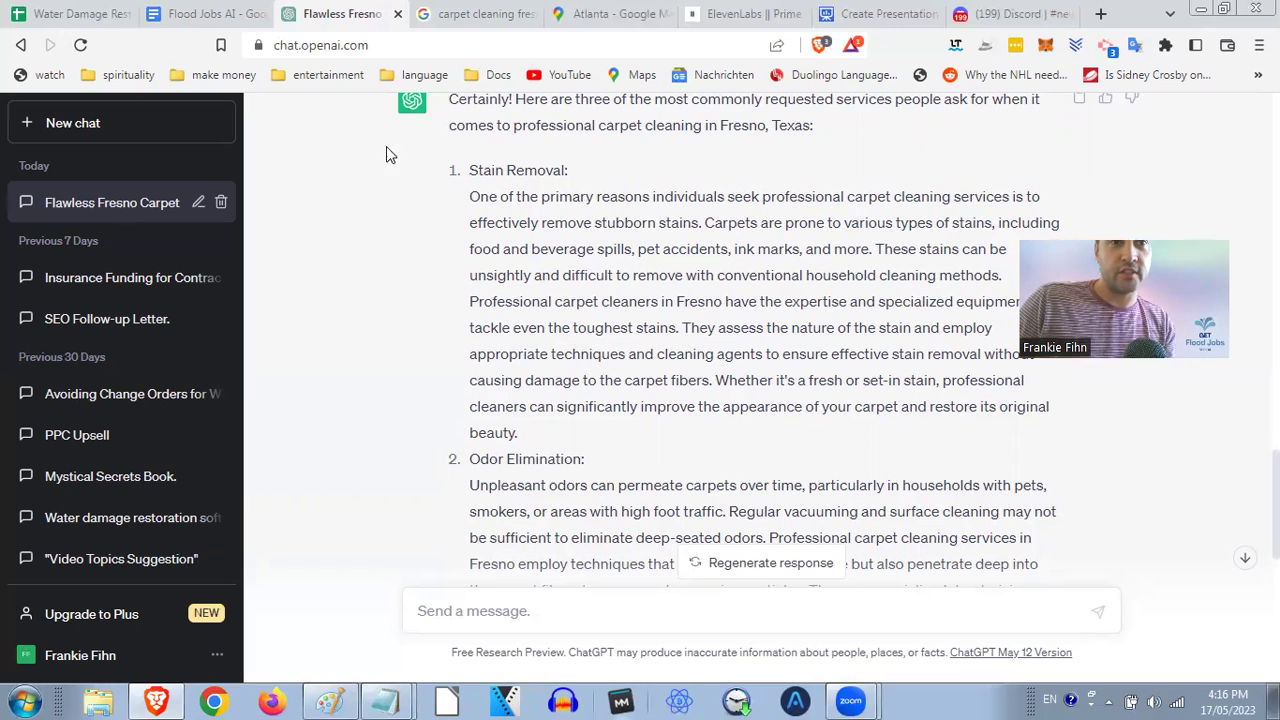
Show the Flood Jobs AI notes down to the Services topic list
left_click(205, 13)
scroll(391, 350, "down", 3)
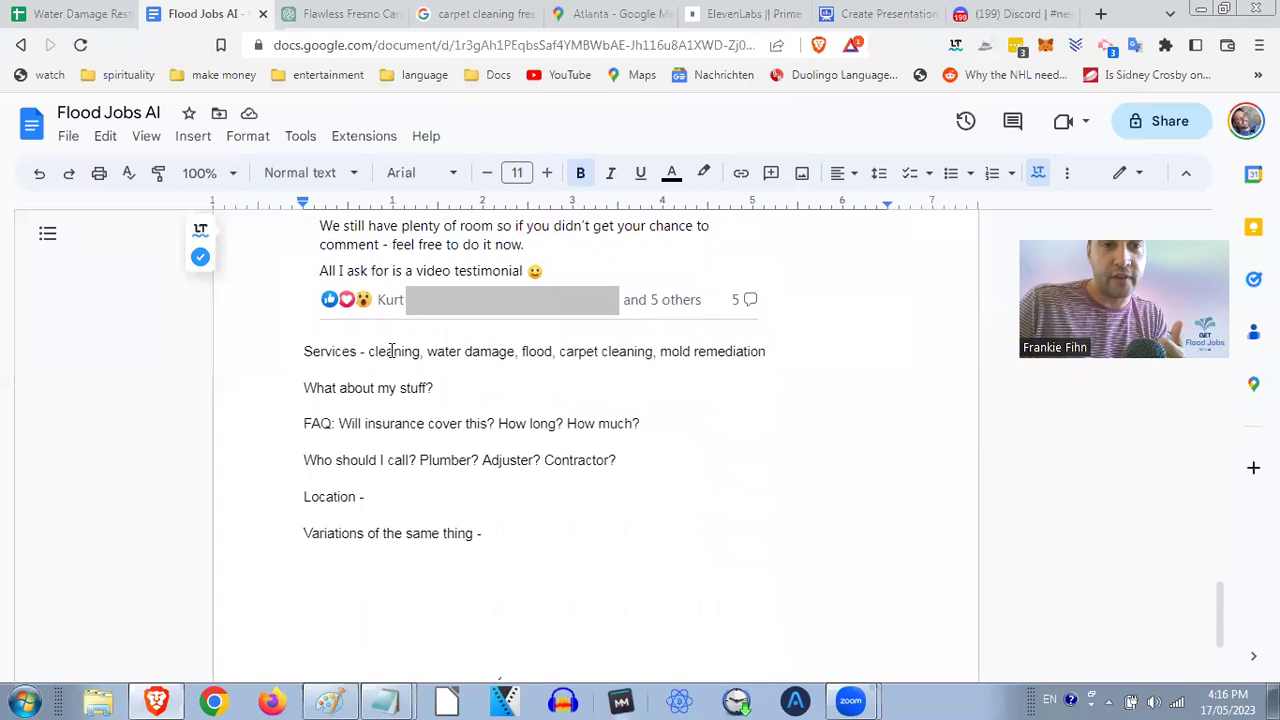
scroll(391, 350, "down", 2)
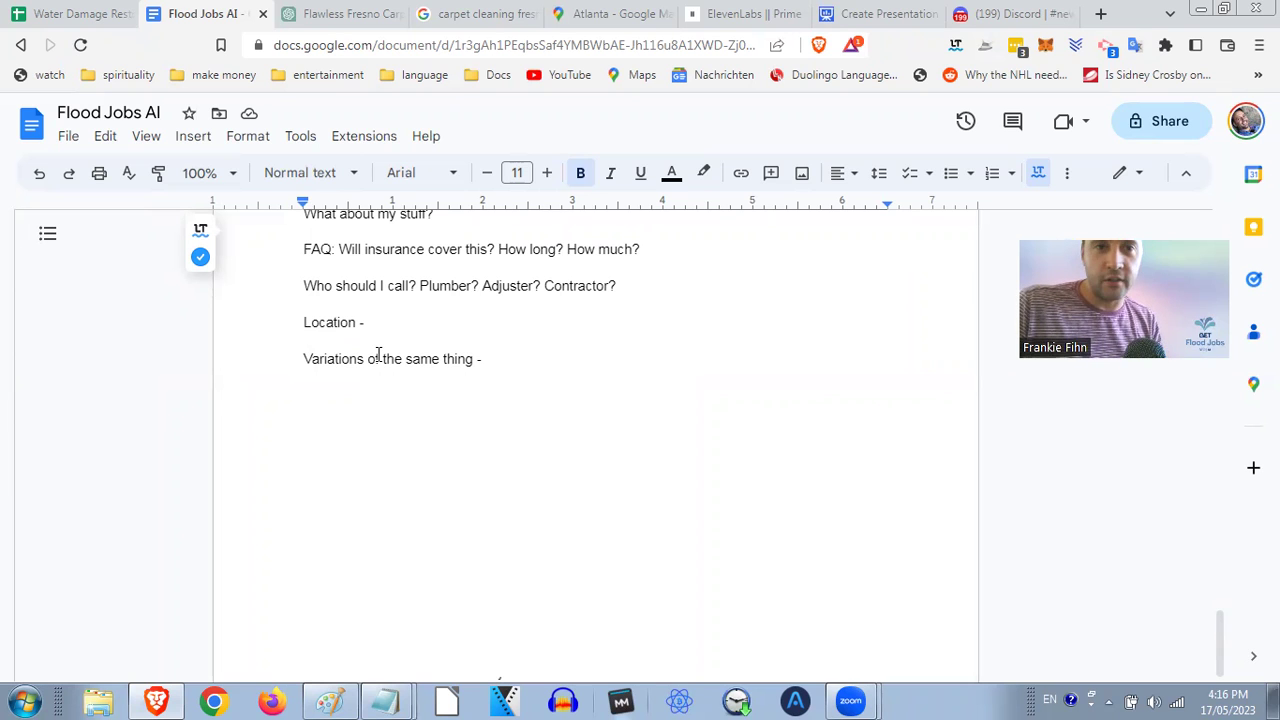
scroll(368, 359, "up", 1)
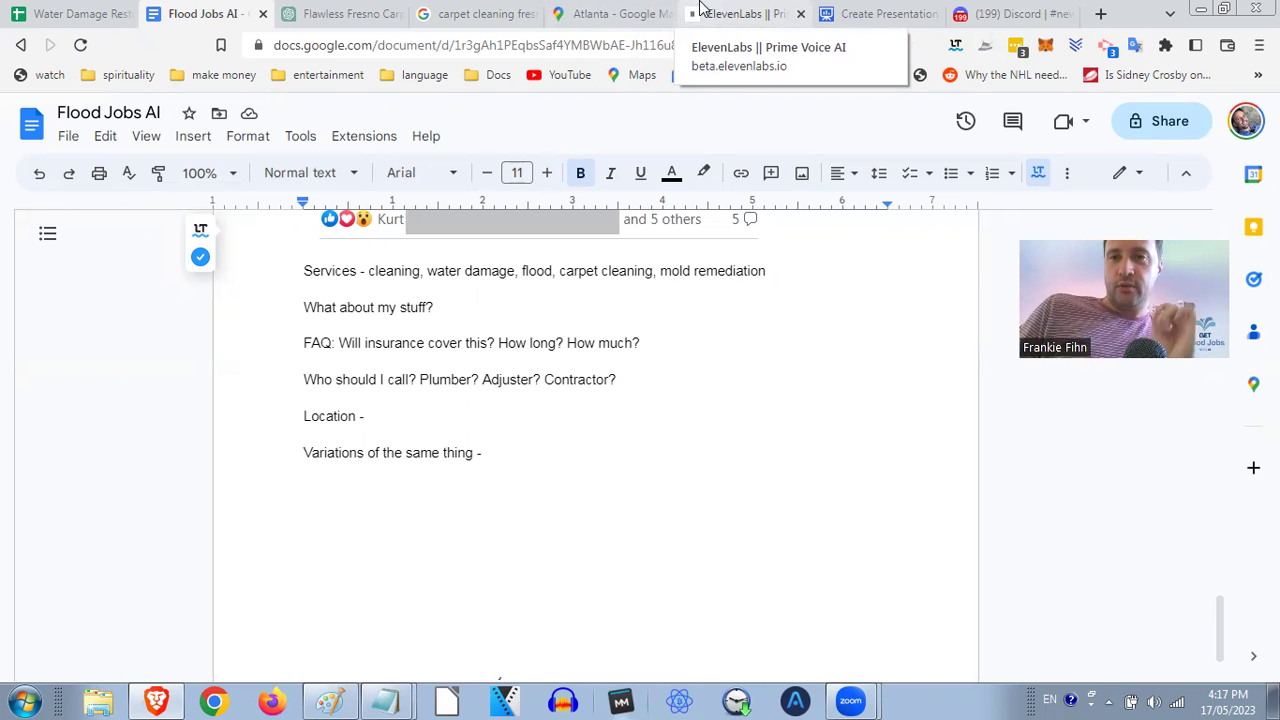
Browse the ElevenLabs VoiceLab page, with a brief look at the Atlanta map, then go to SlidesAI
left_click(703, 12)
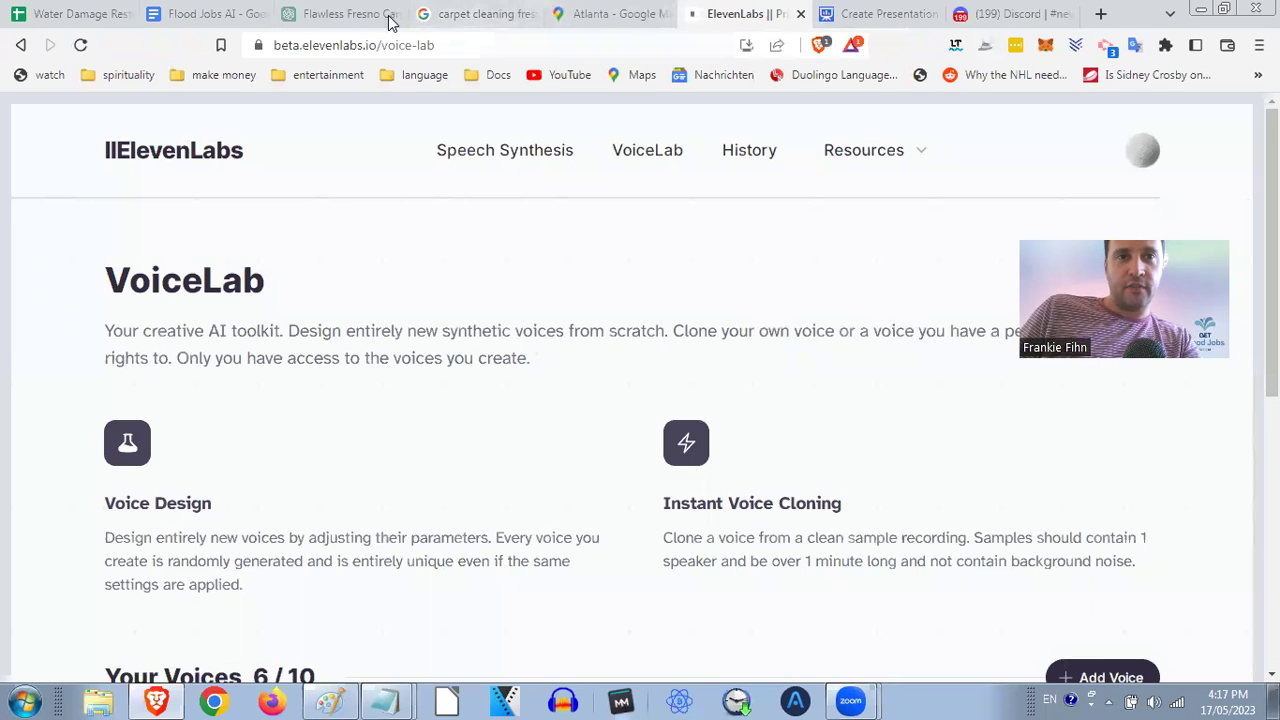
left_click(562, 12)
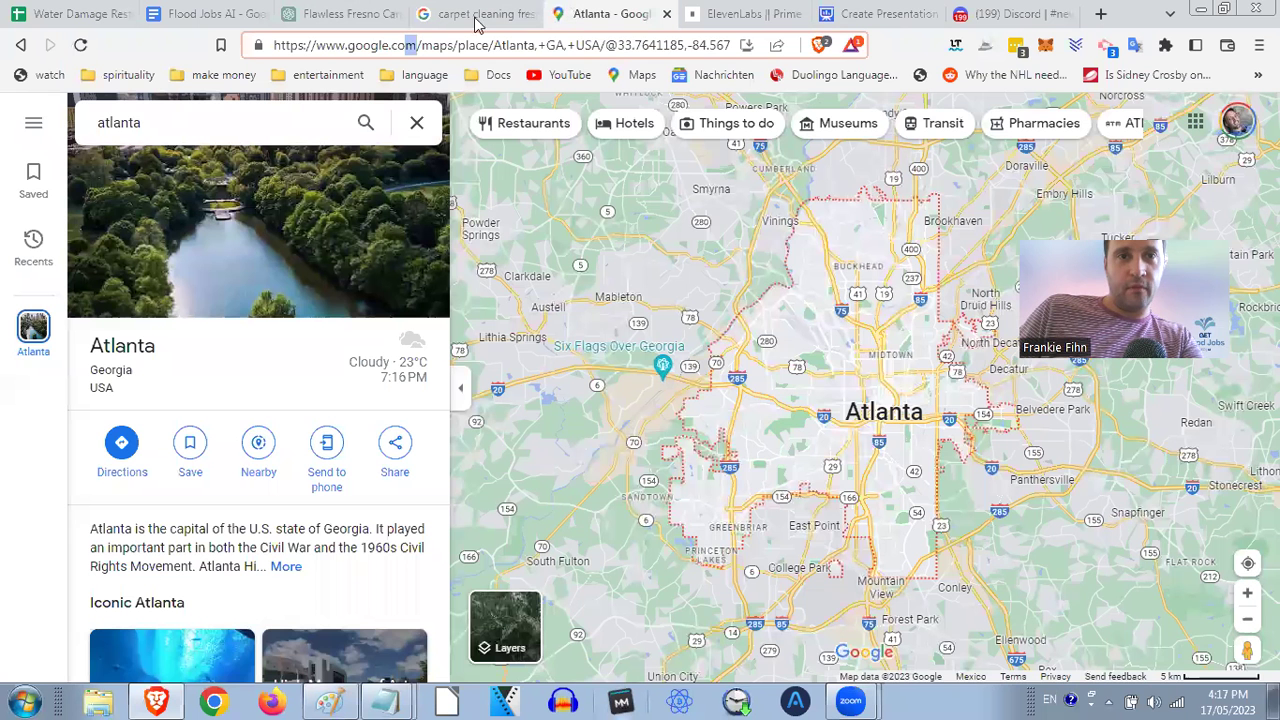
right_click(405, 45)
left_click(692, 10)
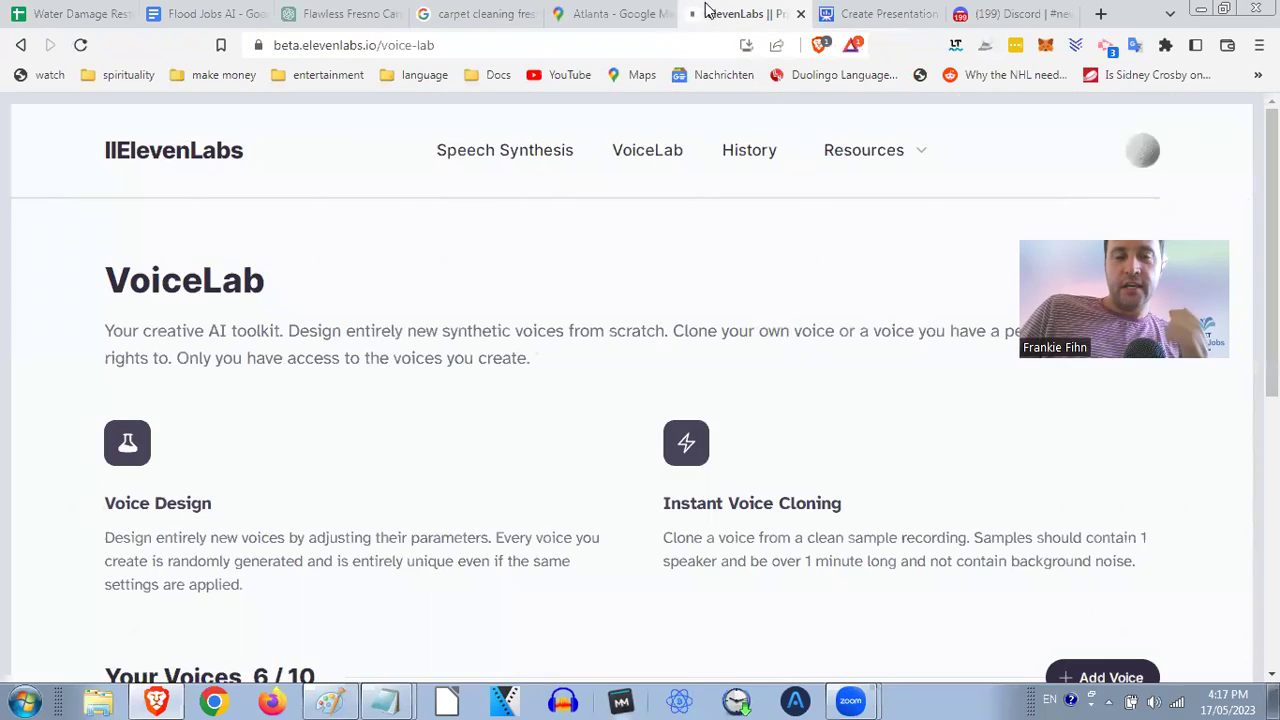
scroll(512, 268, "down", 5)
scroll(508, 274, "up", 5)
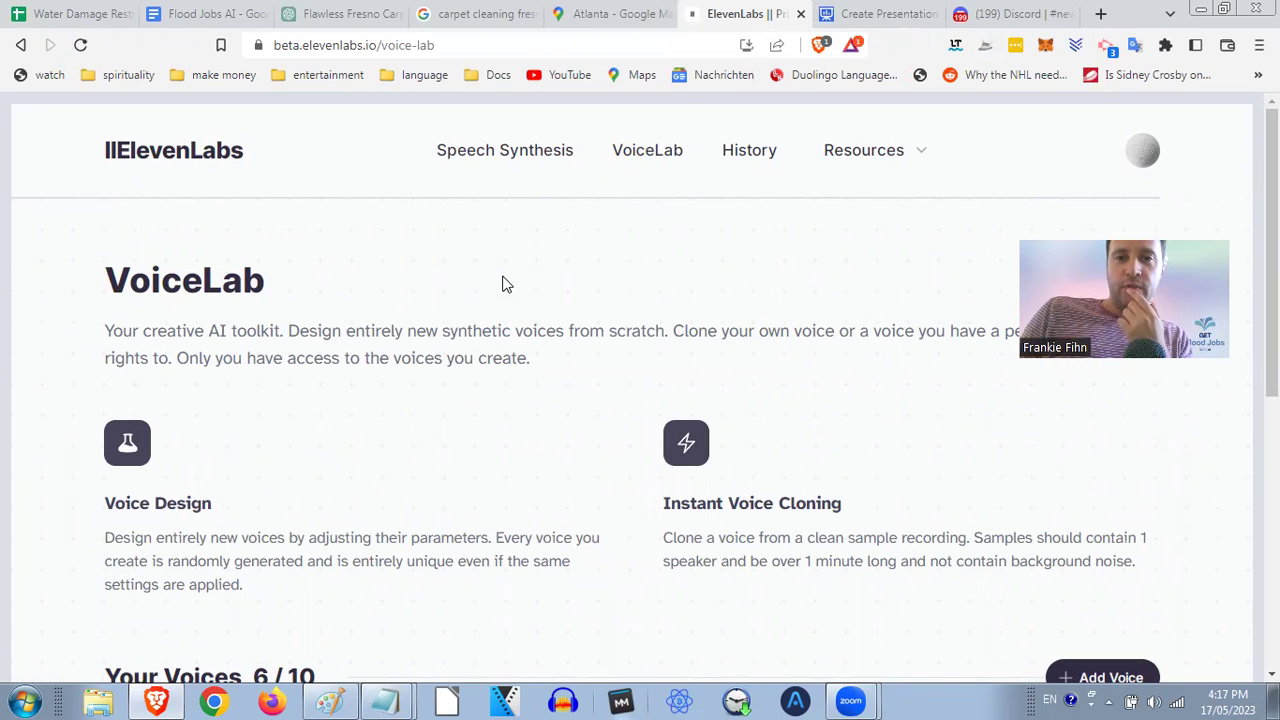
scroll(503, 300, "down", 5)
scroll(487, 340, "up", 5)
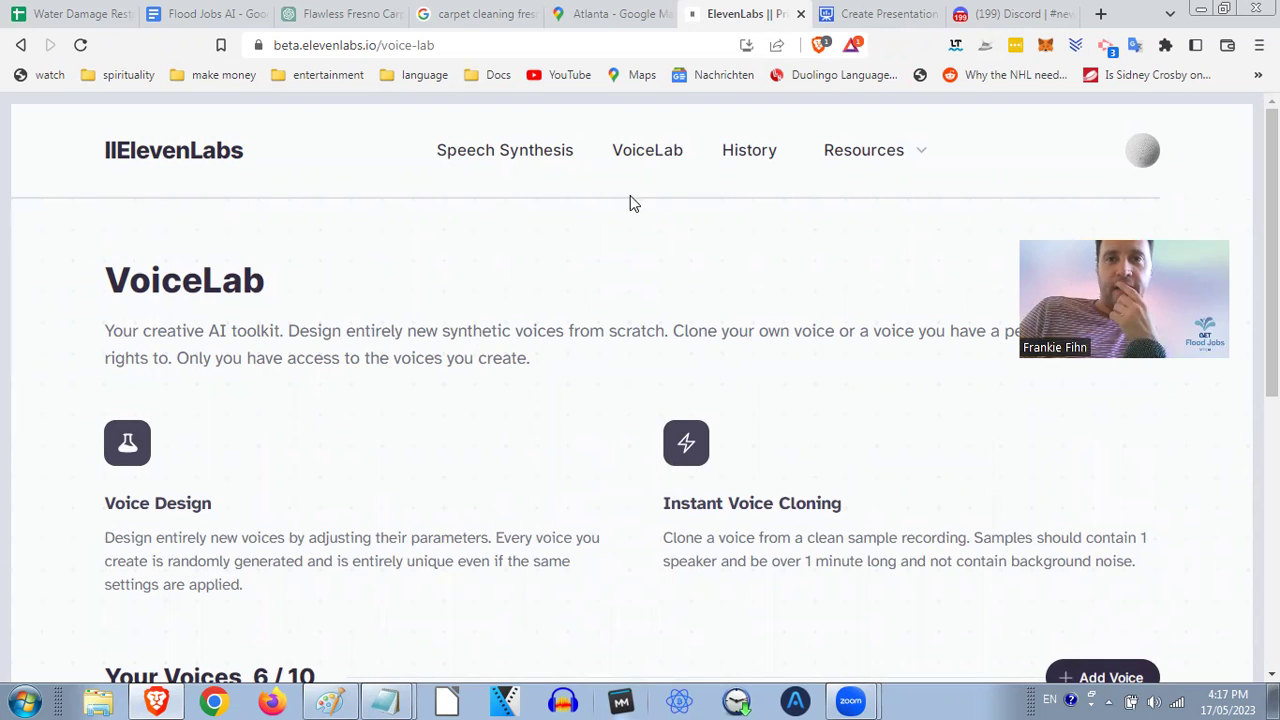
left_click(836, 11)
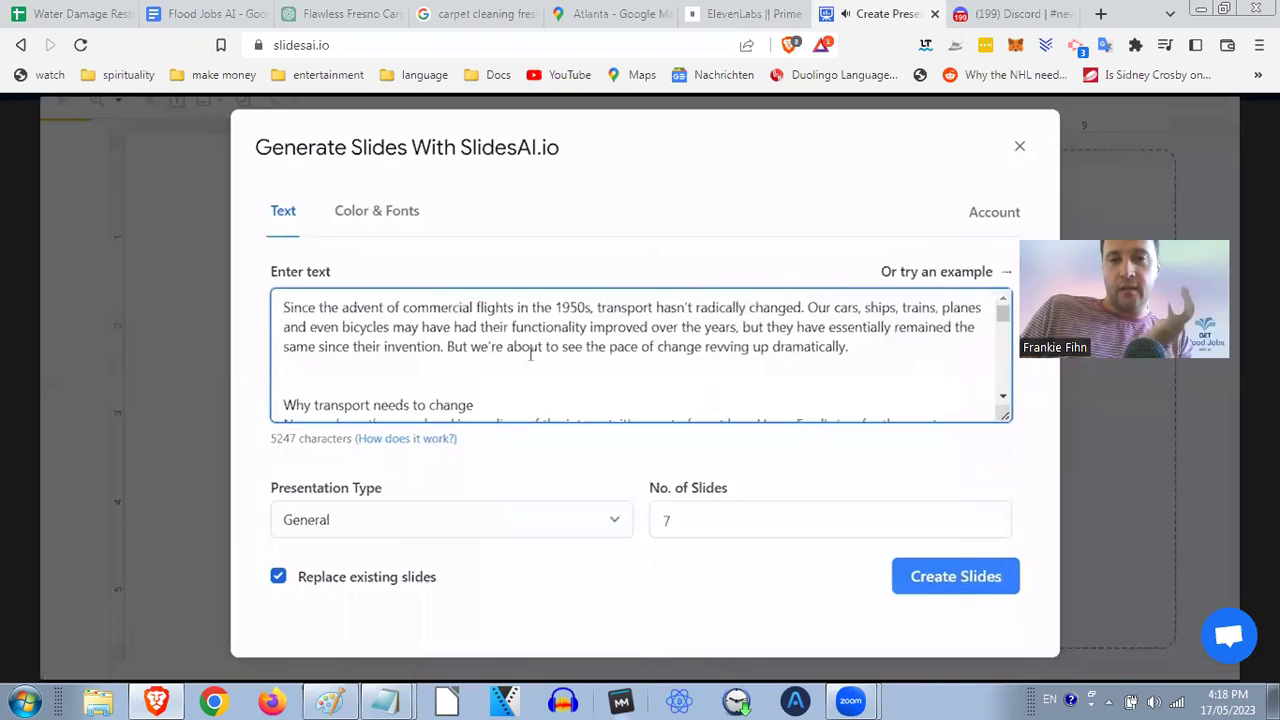
Generate seven Educational-type slides from the transport article text
left_click(428, 530)
left_click(416, 587)
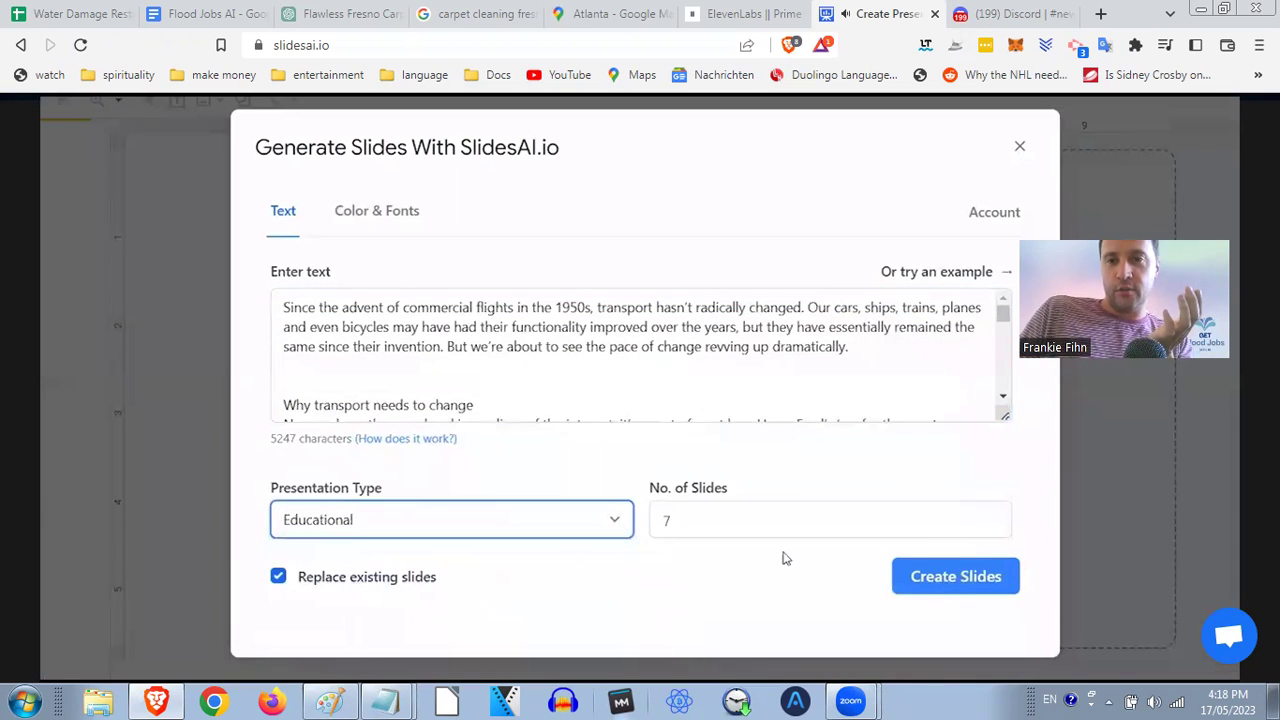
left_click(953, 577)
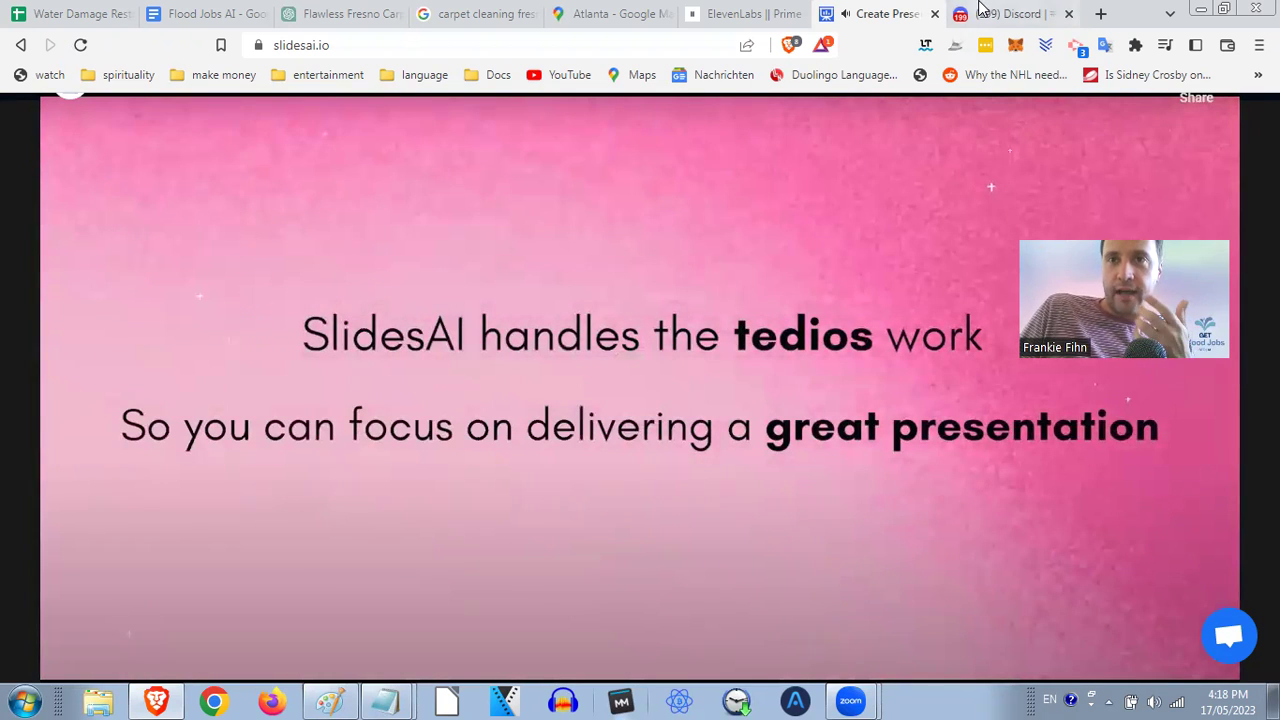
Browse the Midjourney bot's image grids in Discord's newbies-38 channel
left_click(976, 14)
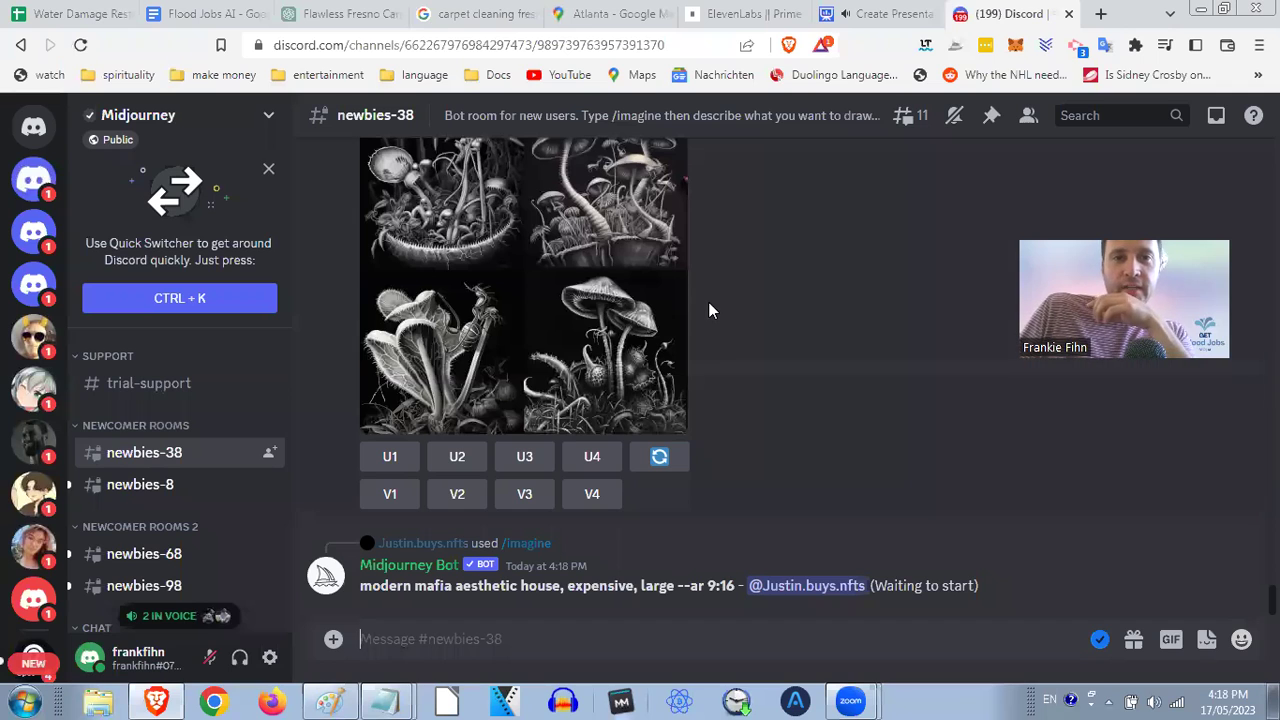
scroll(708, 302, "up", 5)
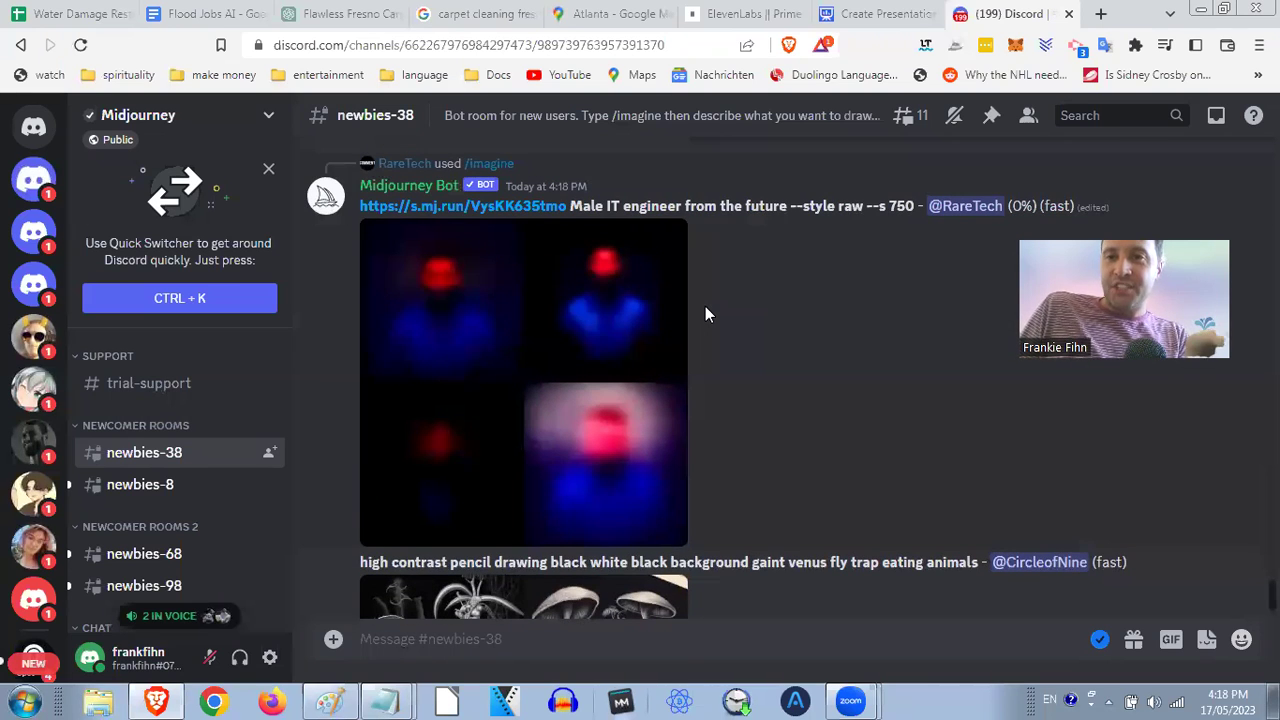
scroll(705, 308, "up", 5)
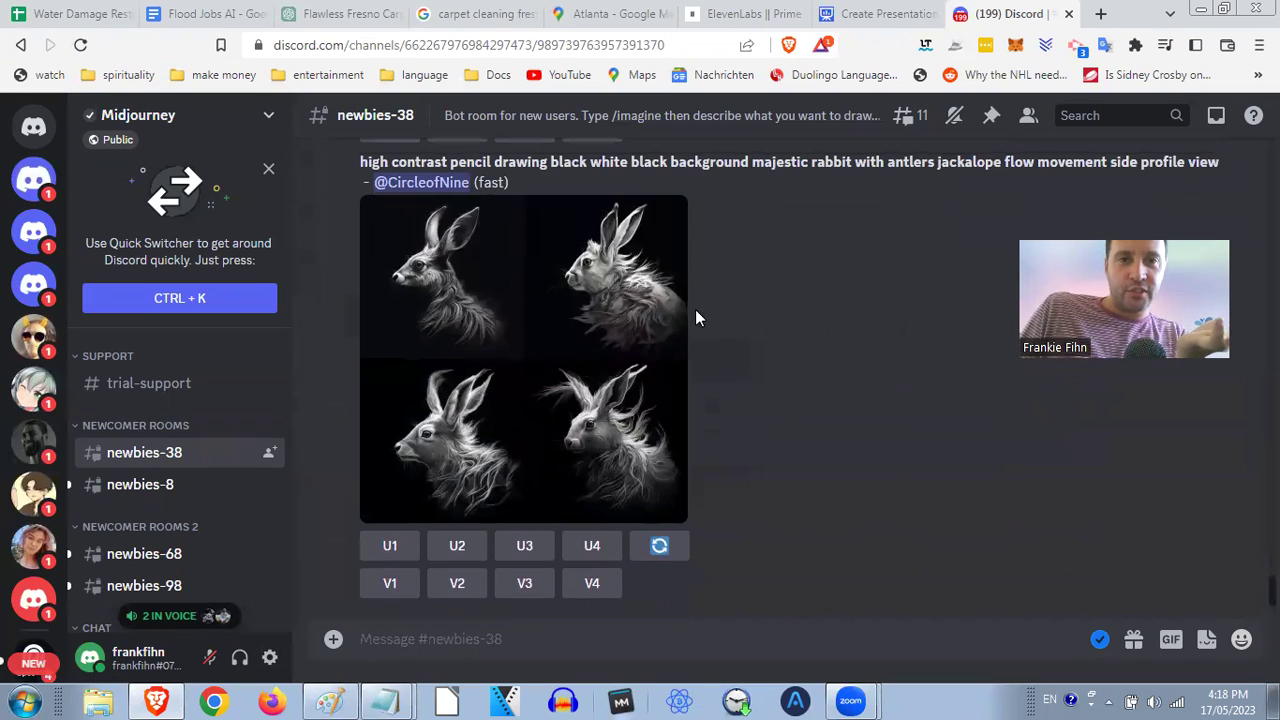
scroll(693, 322, "down", 5)
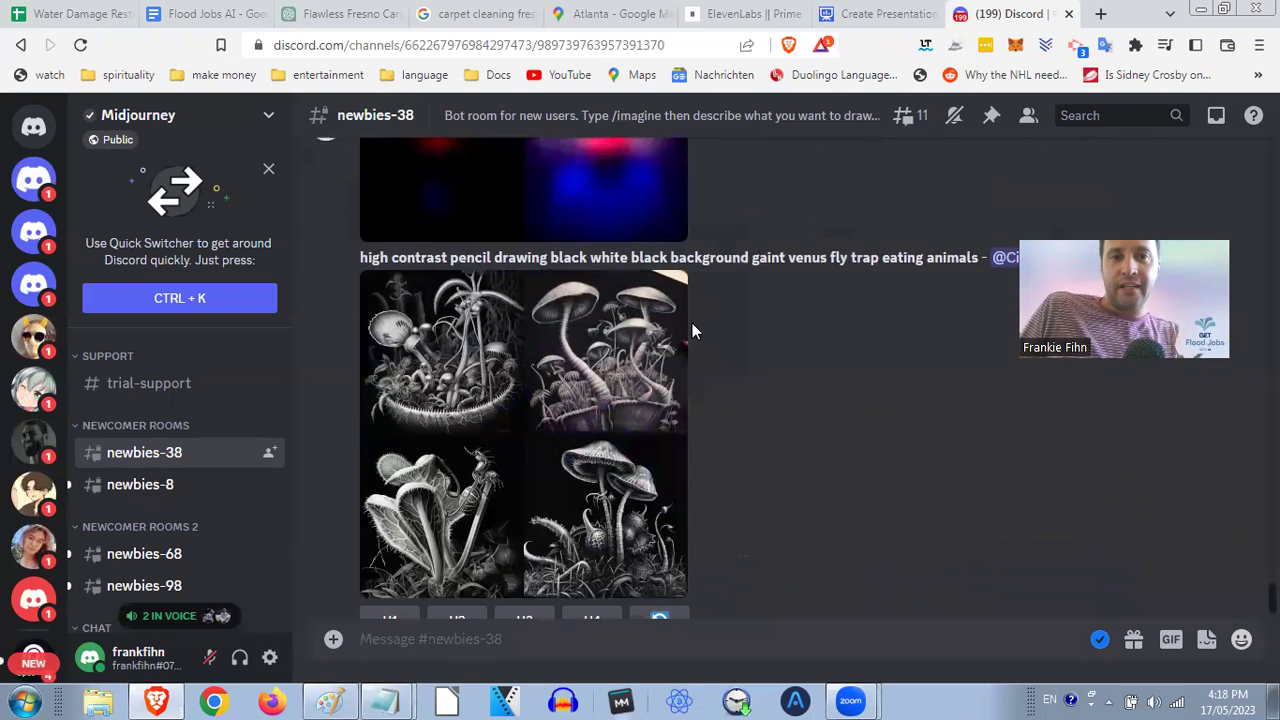